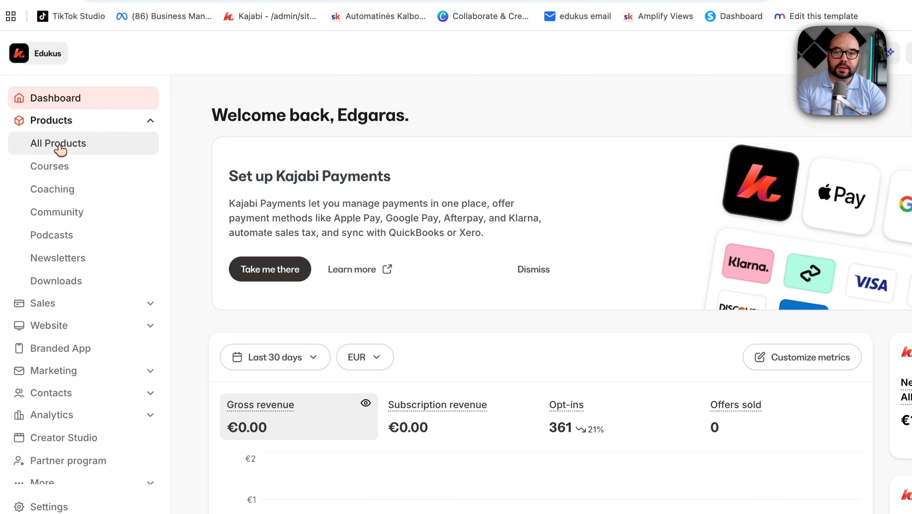
Step: Browse the list of existing products
left_click(60, 150)
scroll(338, 303, "down", 8)
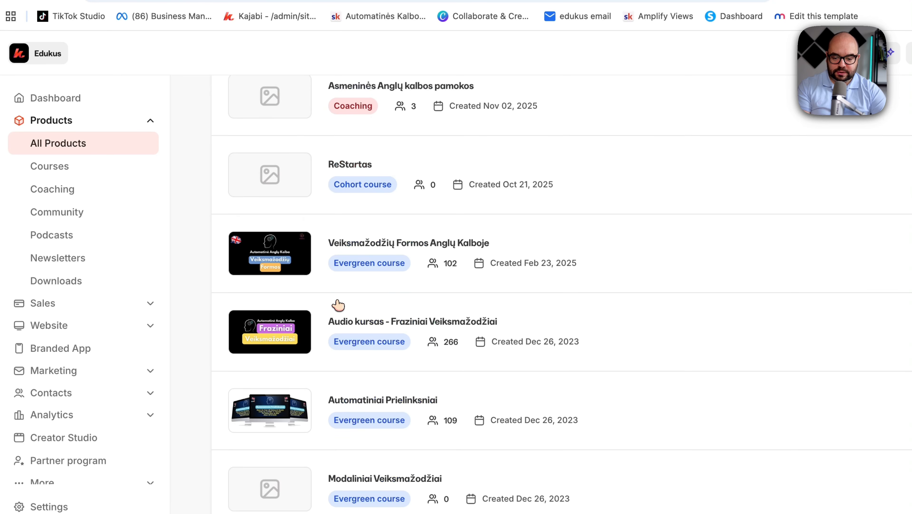
scroll(485, 360, "down", 4)
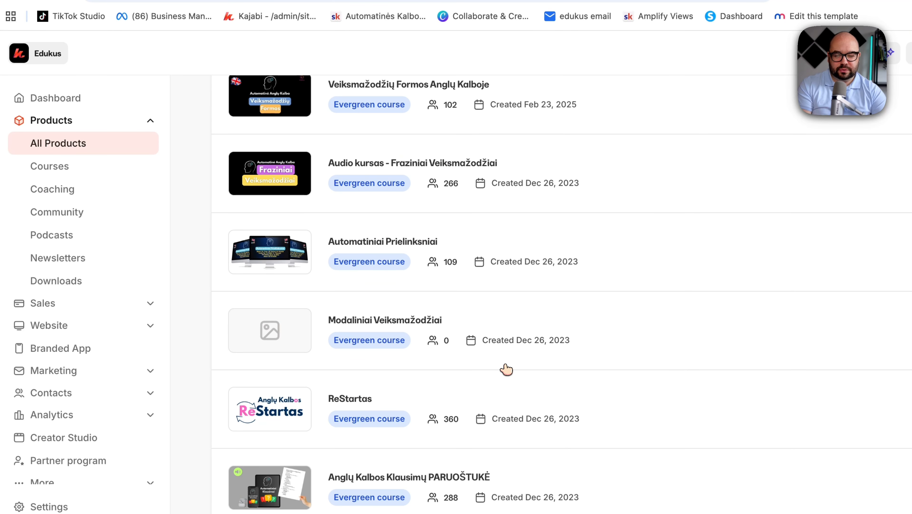
scroll(498, 367, "down", 8)
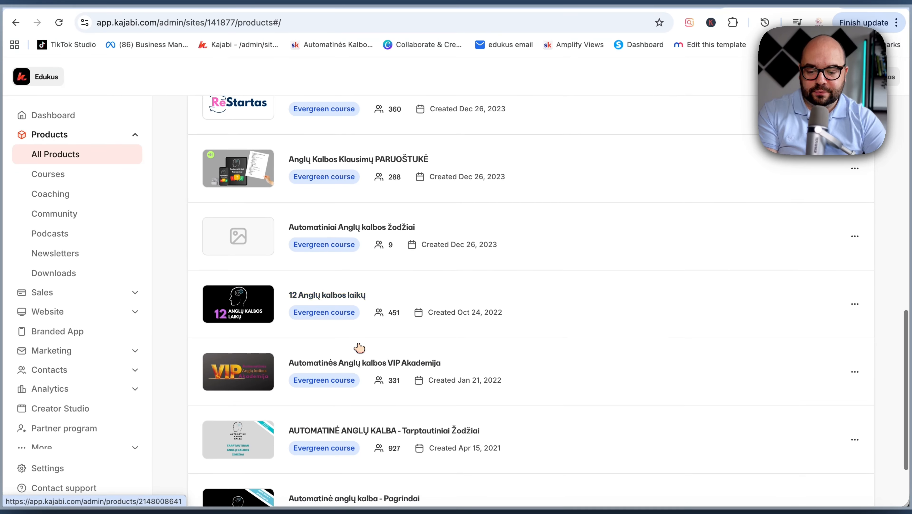
scroll(359, 347, "up", 3)
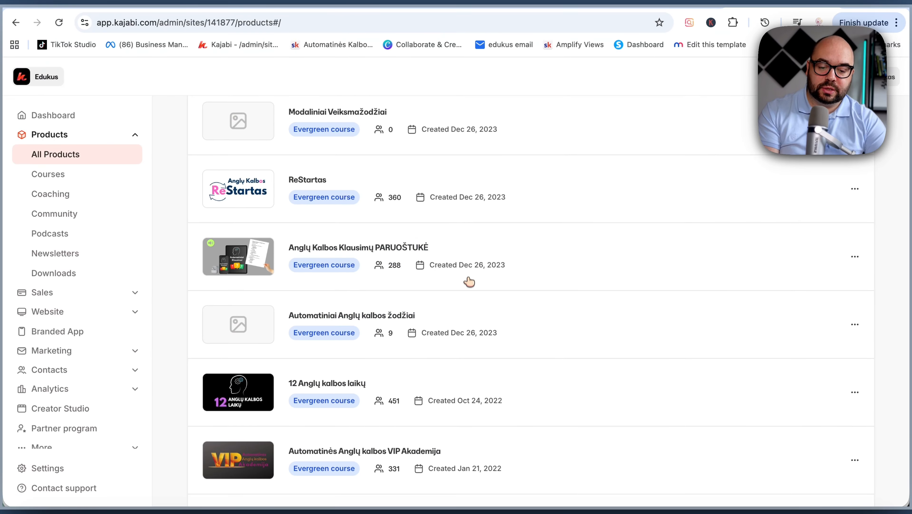
scroll(284, 249, "up", 3)
scroll(281, 247, "up", 15)
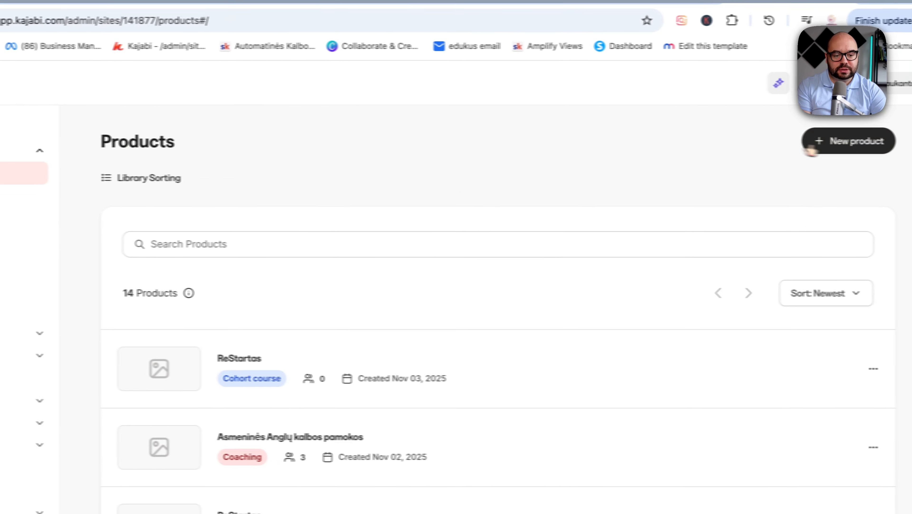
Step: Start a new product of type Course and choose an Evergreen course
left_click(820, 144)
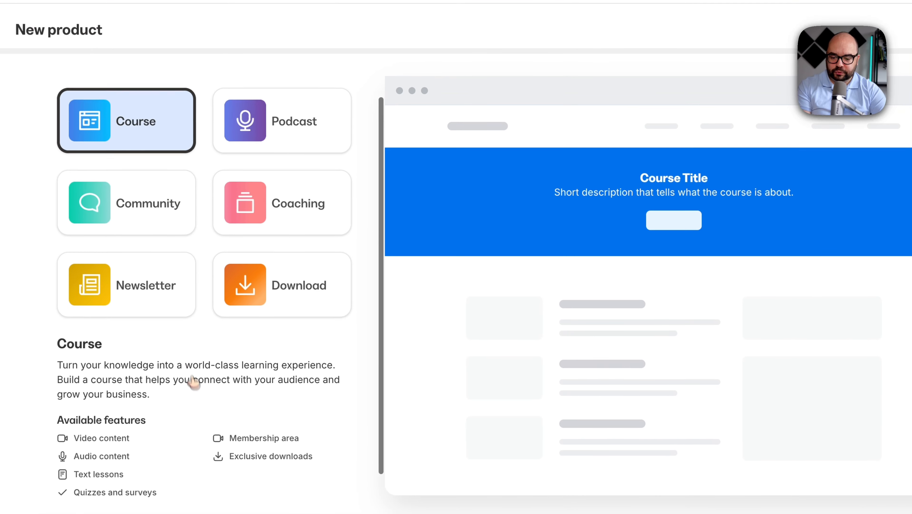
scroll(200, 379, "down", 3)
left_click(207, 488)
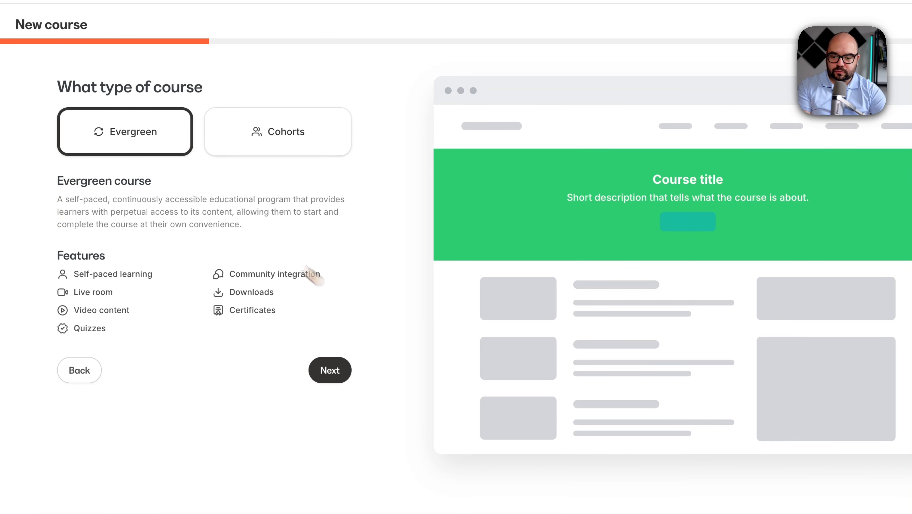
left_click(337, 387)
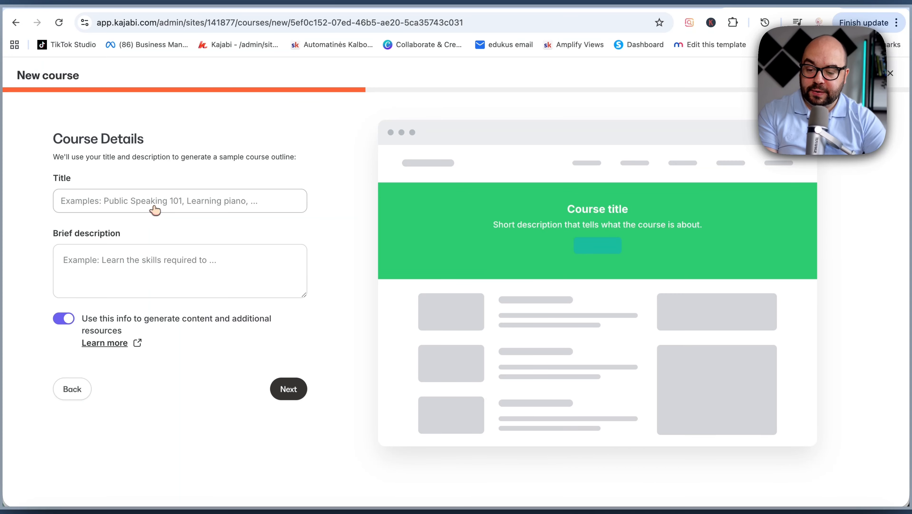
Step: Enter the course title "Test" and the brief description "Test", and continue
left_click(153, 203)
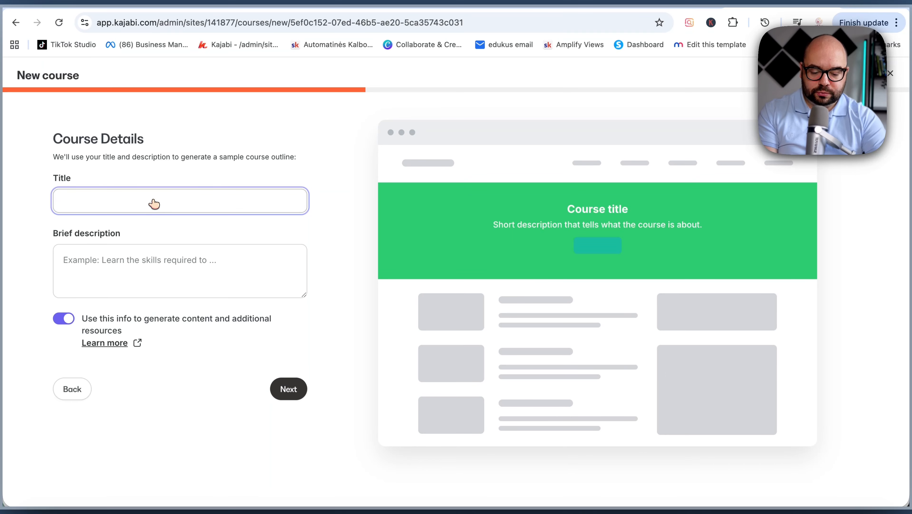
type("Test")
left_click(183, 256)
type("Test")
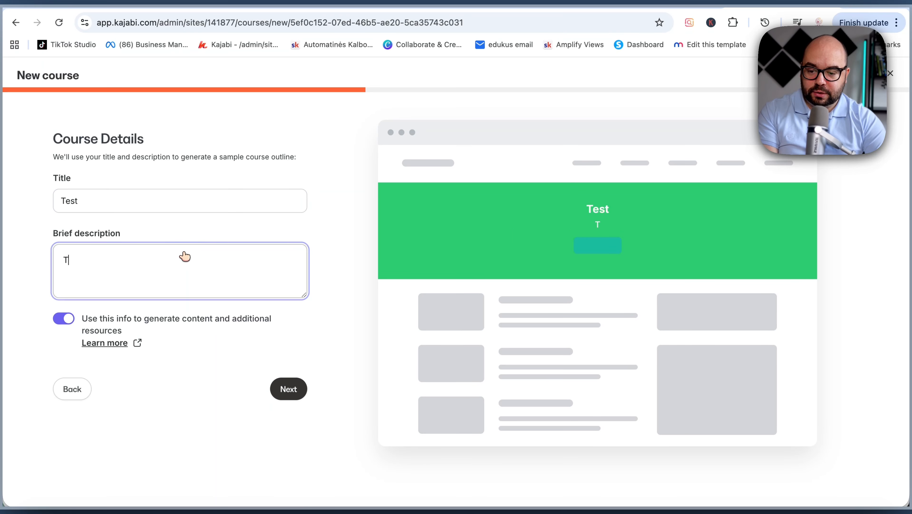
left_click(289, 389)
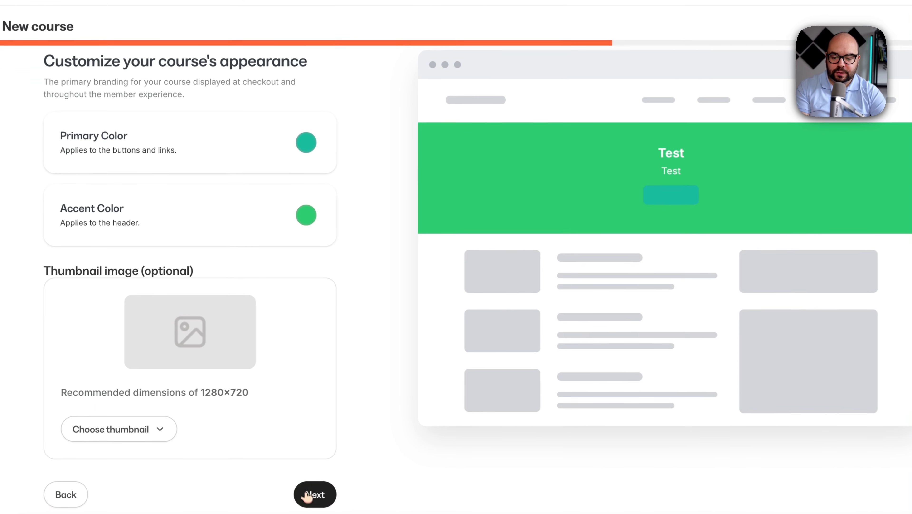
Step: Keep the default appearance, set the course as paid with a one-time price of 100, and finish setup
left_click(289, 504)
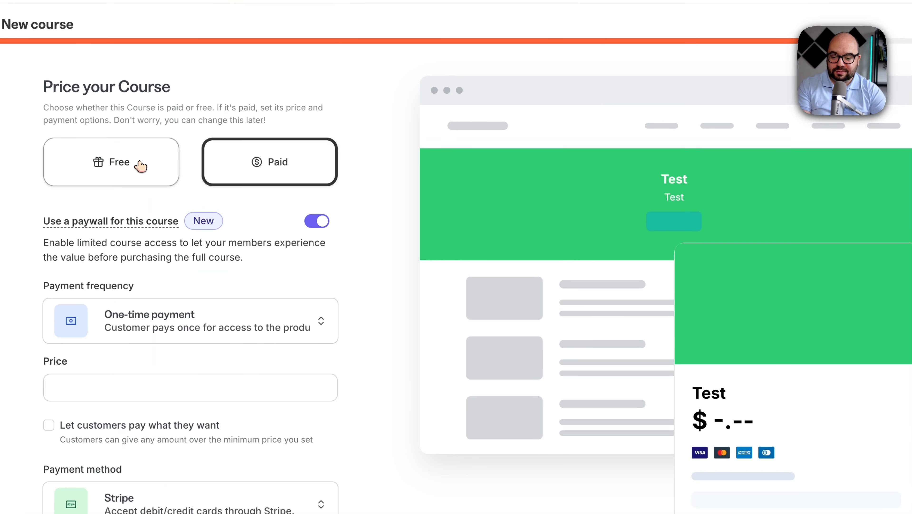
left_click(103, 392)
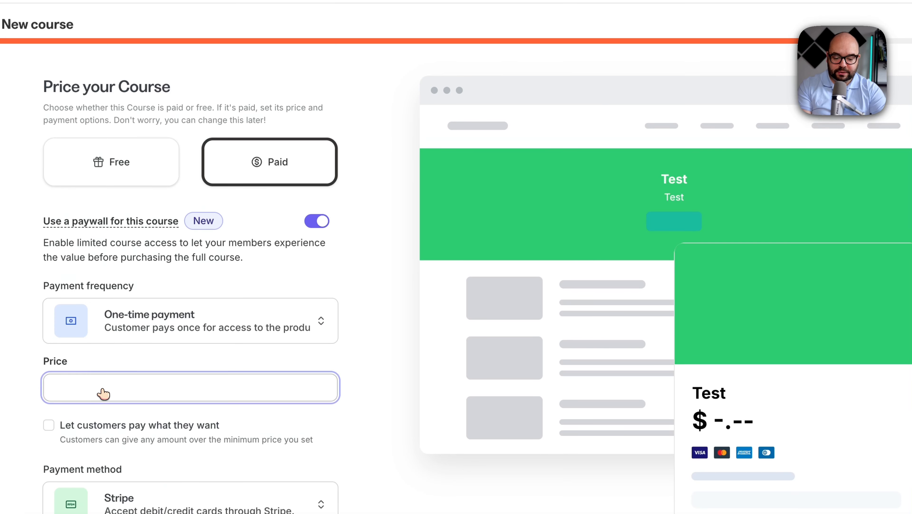
left_click(385, 357)
scroll(386, 359, "down", 2)
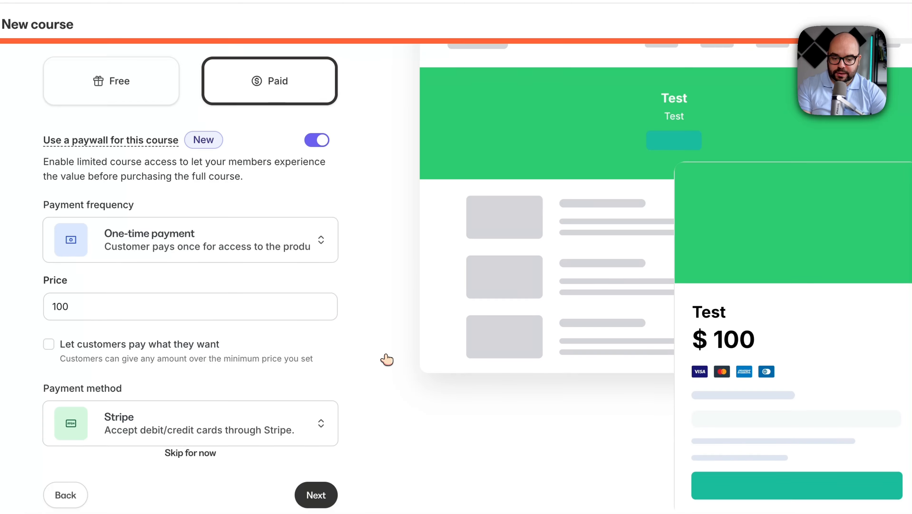
left_click(325, 503)
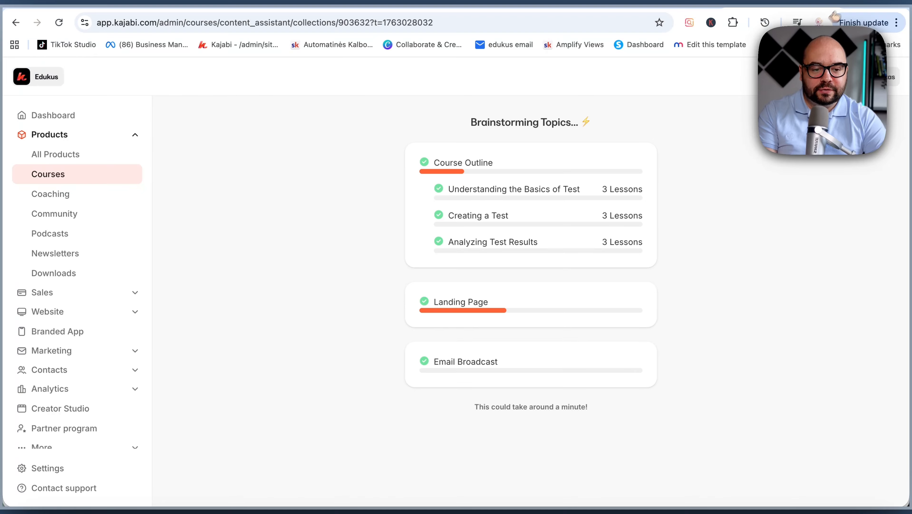
Step: Open kajabi.com in a new browser tab and log in to the admin dashboard
left_click(850, 2)
type("kaja")
key("Return")
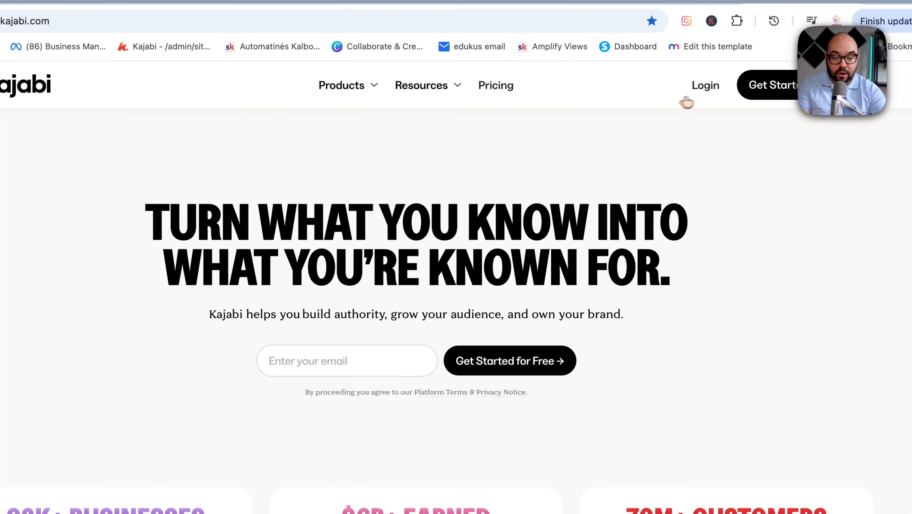
left_click(711, 87)
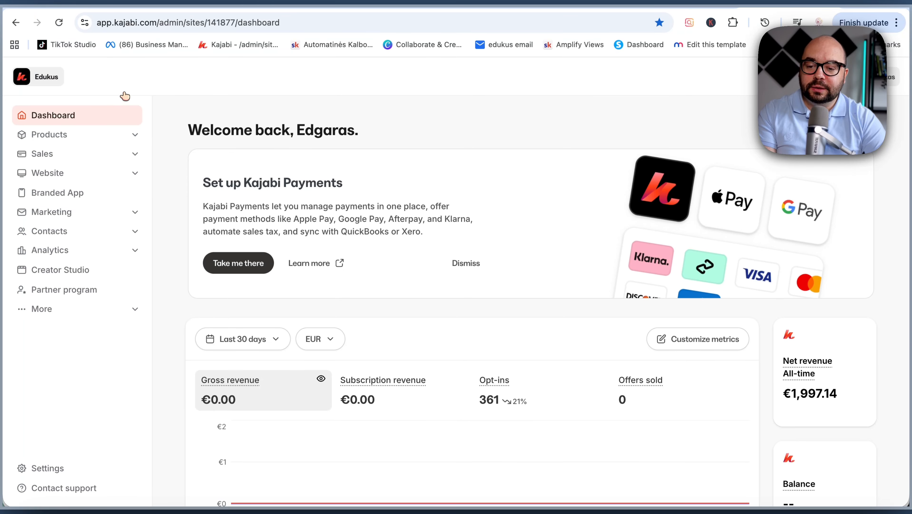
Step: Open the Offers page under Sales and review the existing offers
left_click(79, 154)
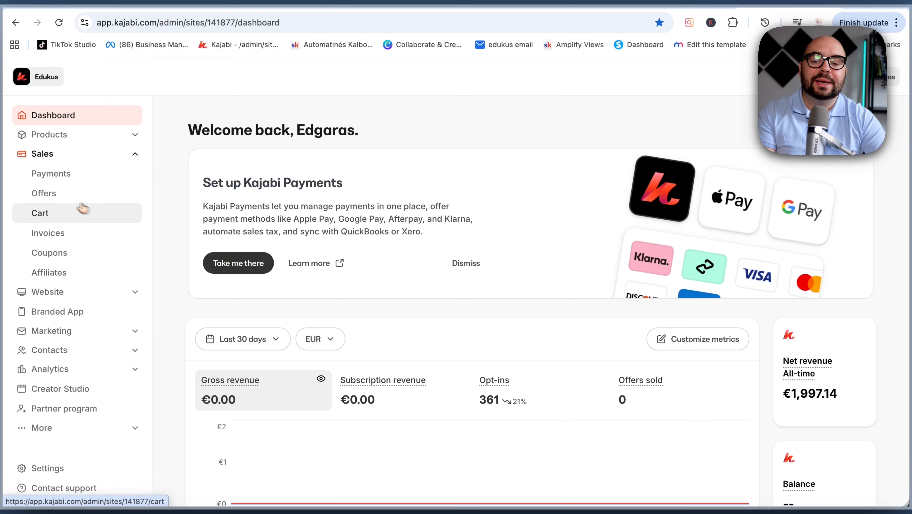
left_click(55, 194)
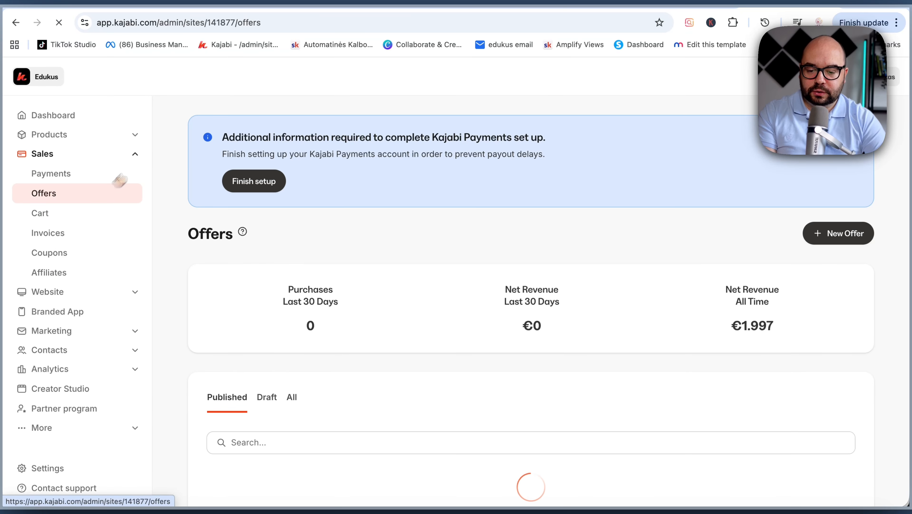
scroll(439, 334, "down", 1)
scroll(441, 331, "down", 3)
scroll(438, 332, "up", 4)
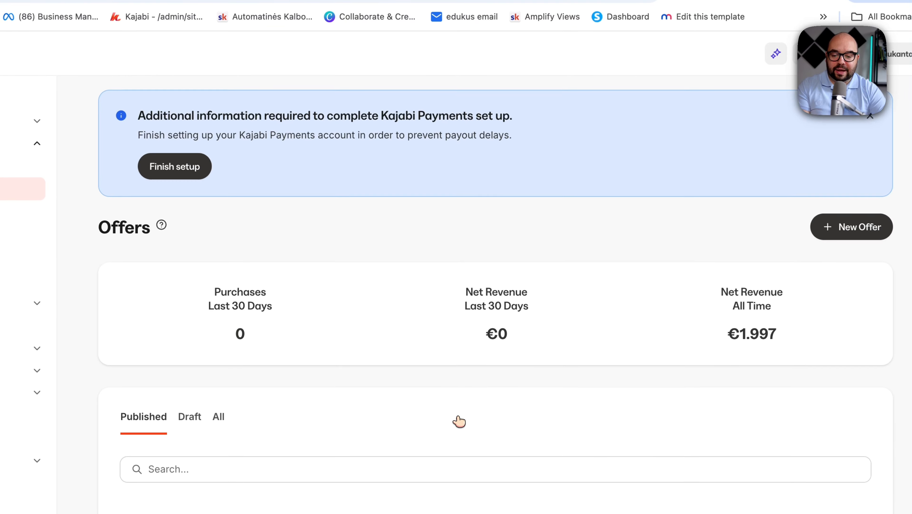
scroll(459, 420, "down", 5)
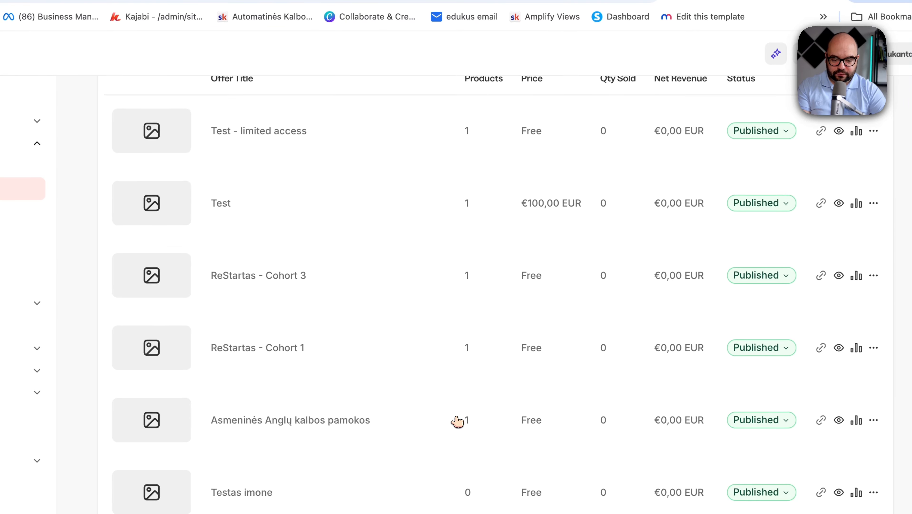
scroll(458, 421, "up", 5)
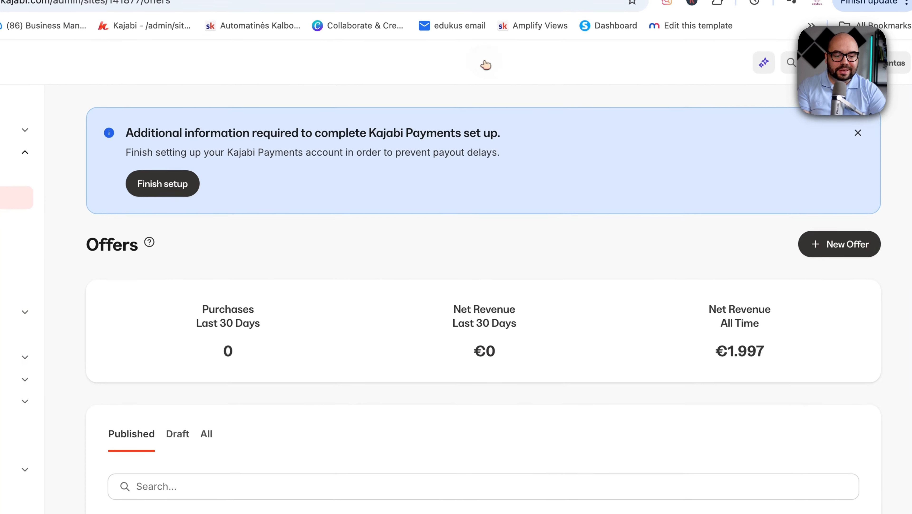
Step: Start a new offer and title it "Black Friday Test offer"
left_click(832, 257)
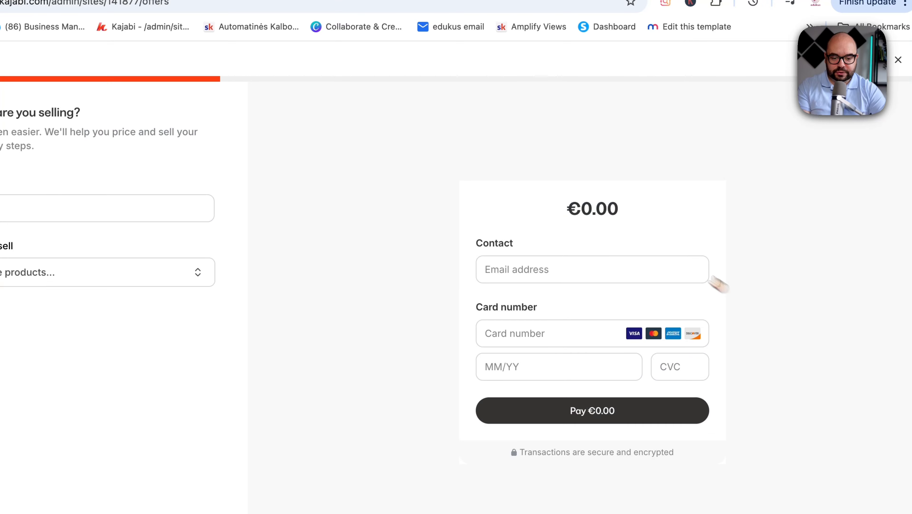
left_click(156, 210)
type("Black Friday Test ooff")
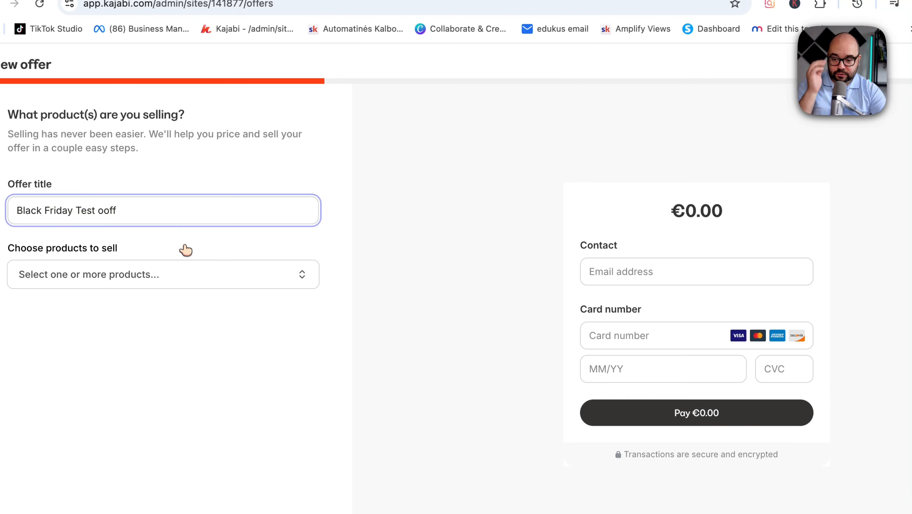
key("BackSpace")
key("BackSpace")
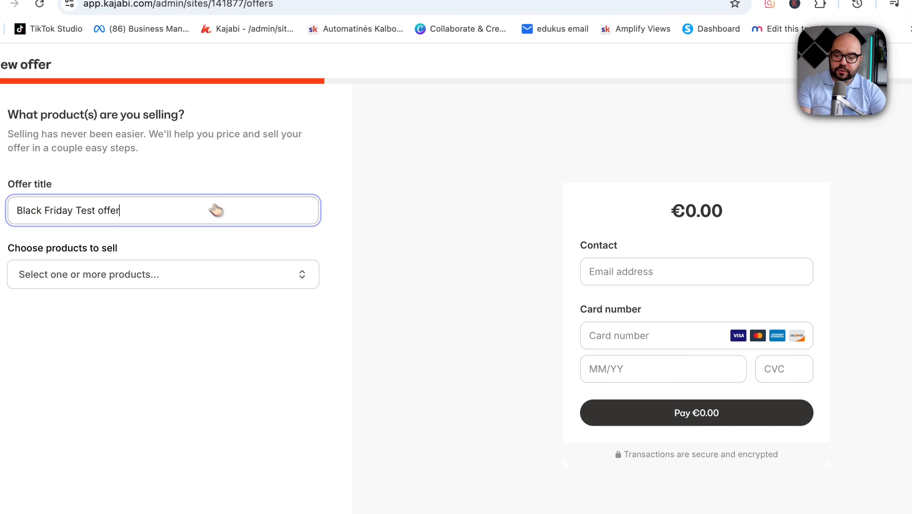
Step: Select the Test and Automatiniai Prielinksniai courses as the offer's products and continue to pricing
left_click(678, 0)
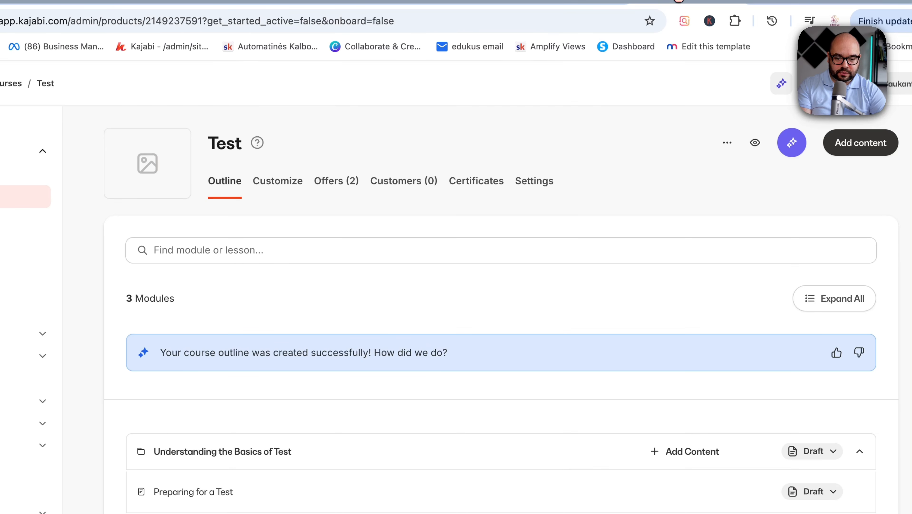
left_click(773, 1)
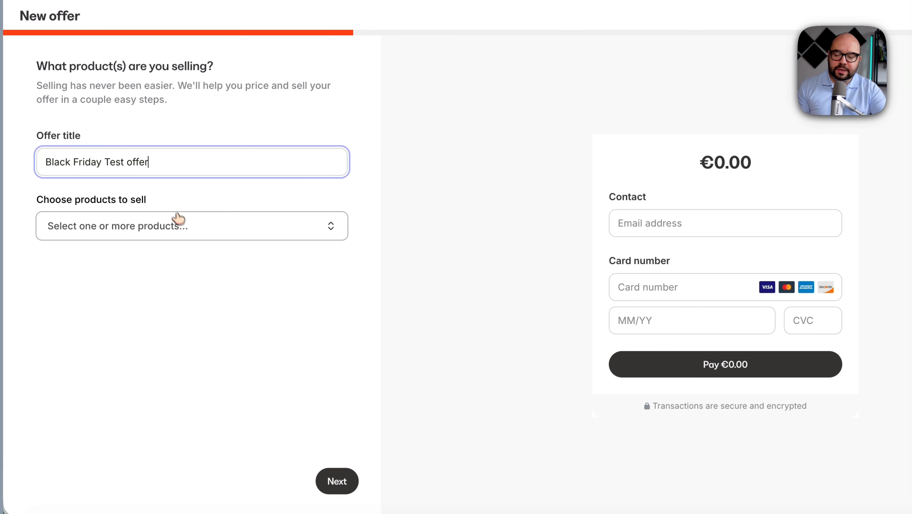
left_click(221, 230)
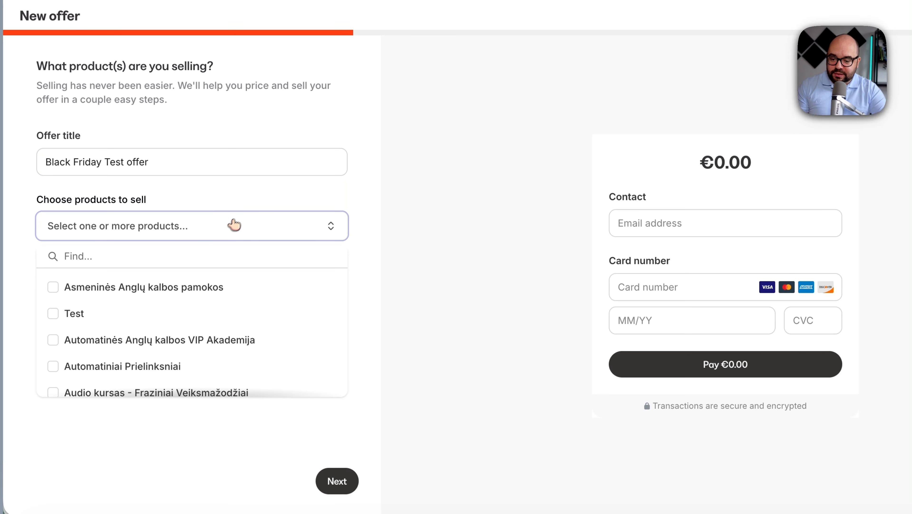
left_click(251, 236)
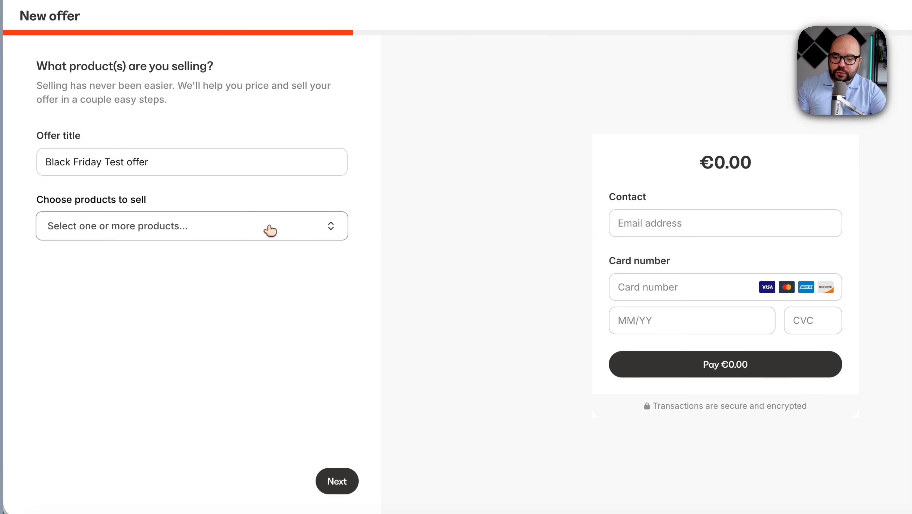
left_click(274, 230)
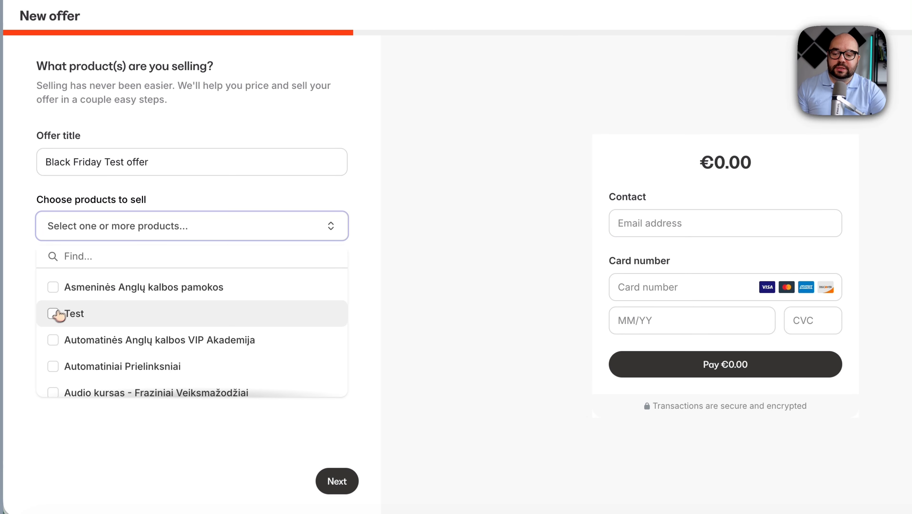
left_click(53, 314)
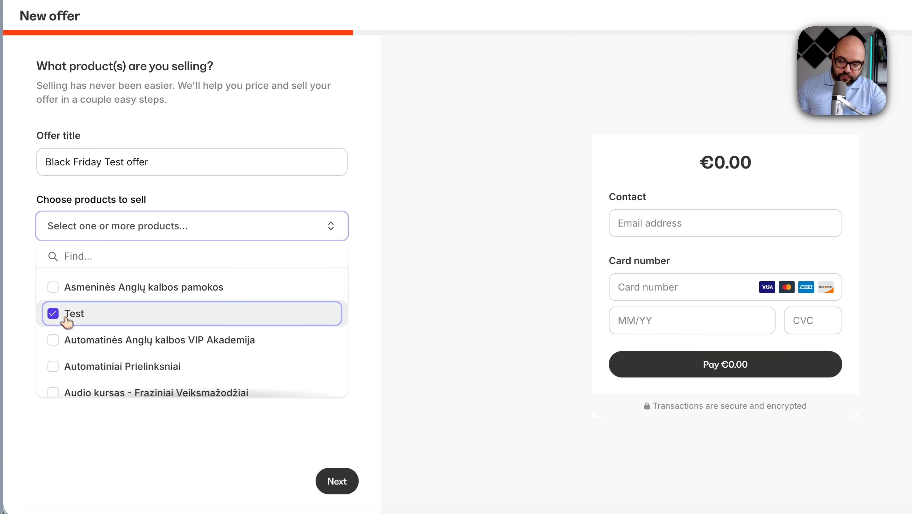
scroll(72, 335, "down", 2)
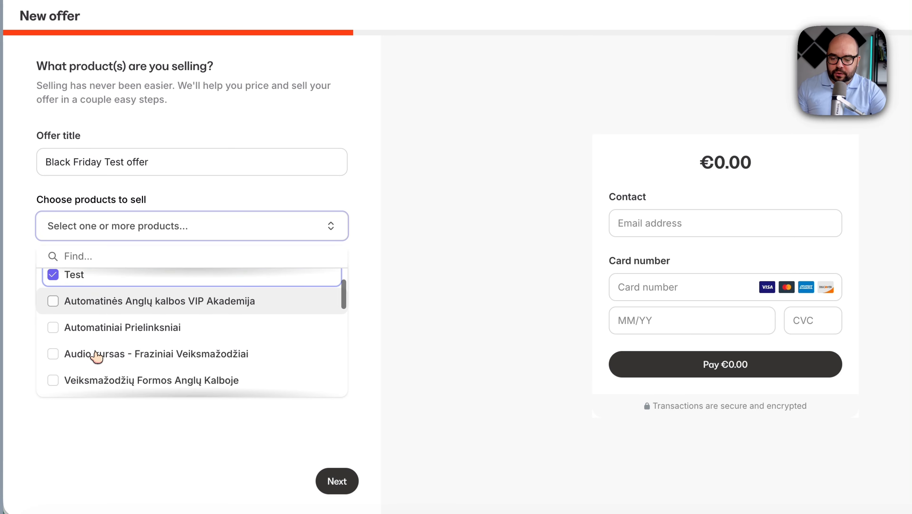
left_click(53, 327)
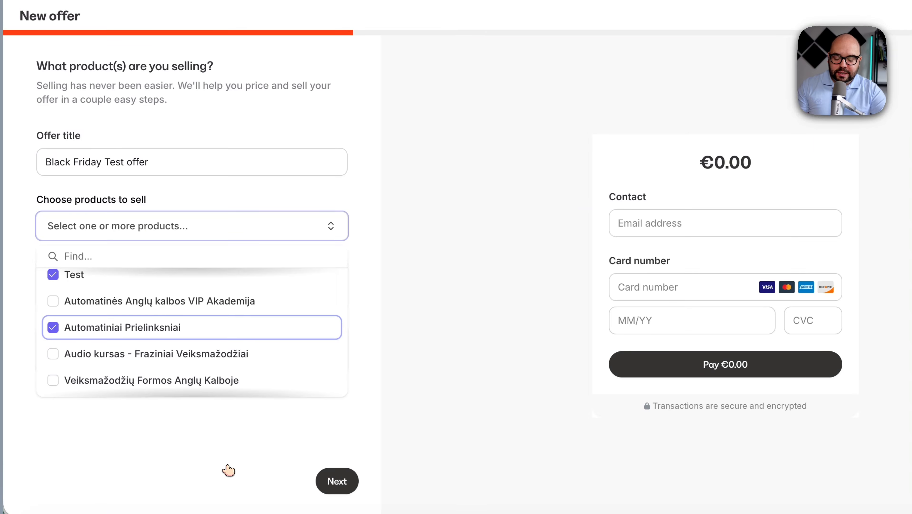
left_click(229, 469)
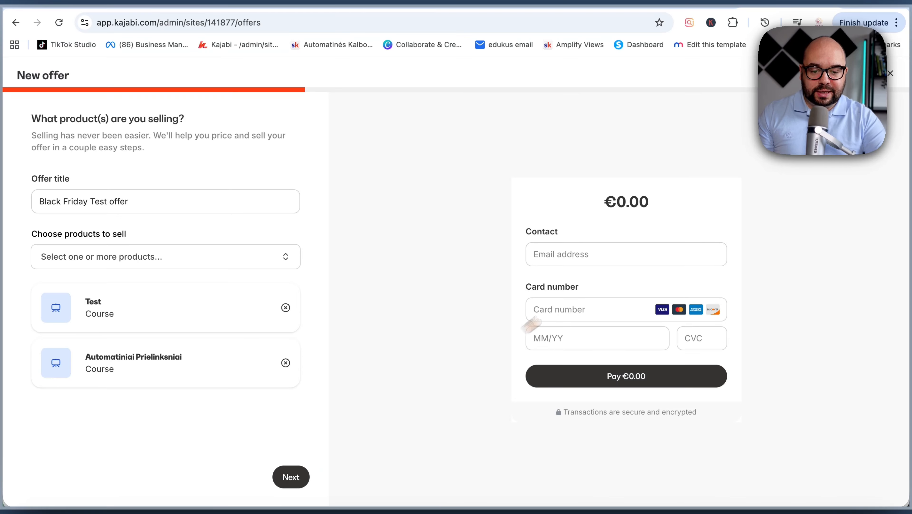
left_click(561, 260)
left_click(291, 471)
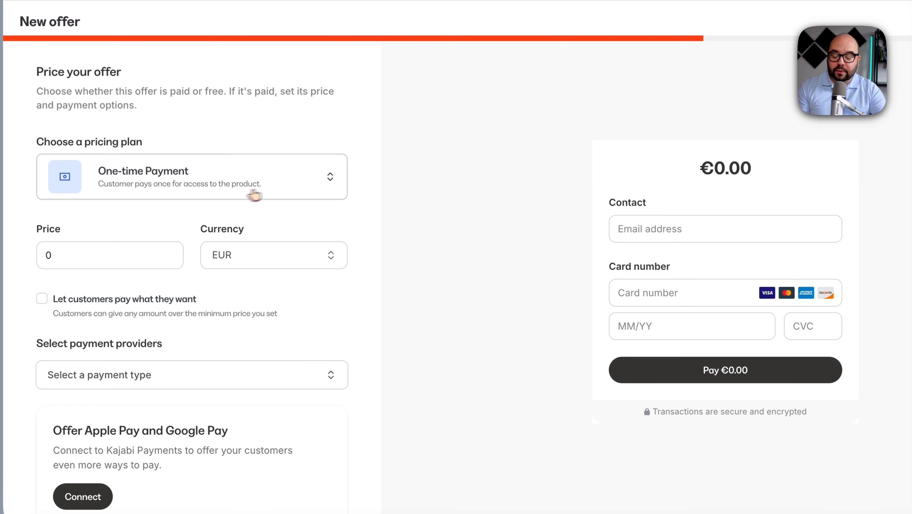
Step: Choose the One-time Payment pricing plan for the offer
left_click(280, 192)
left_click(257, 183)
left_click(257, 183)
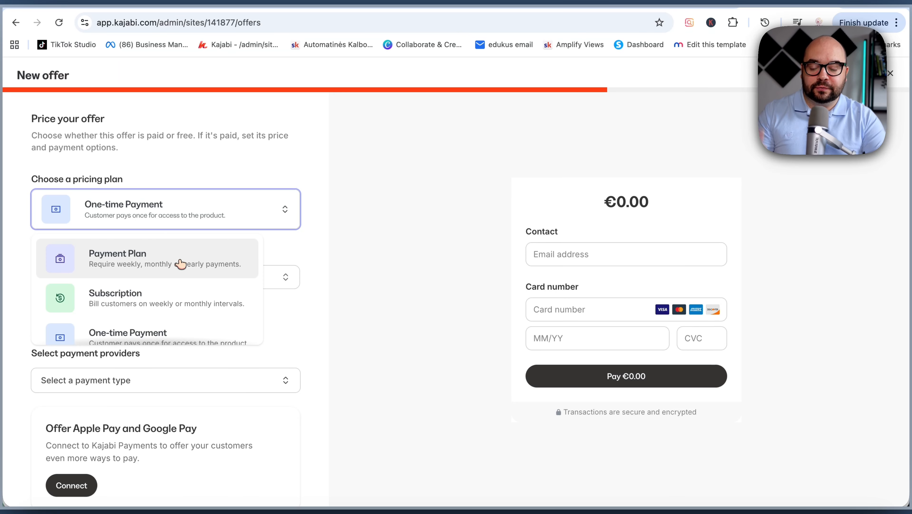
scroll(156, 299, "down", 3)
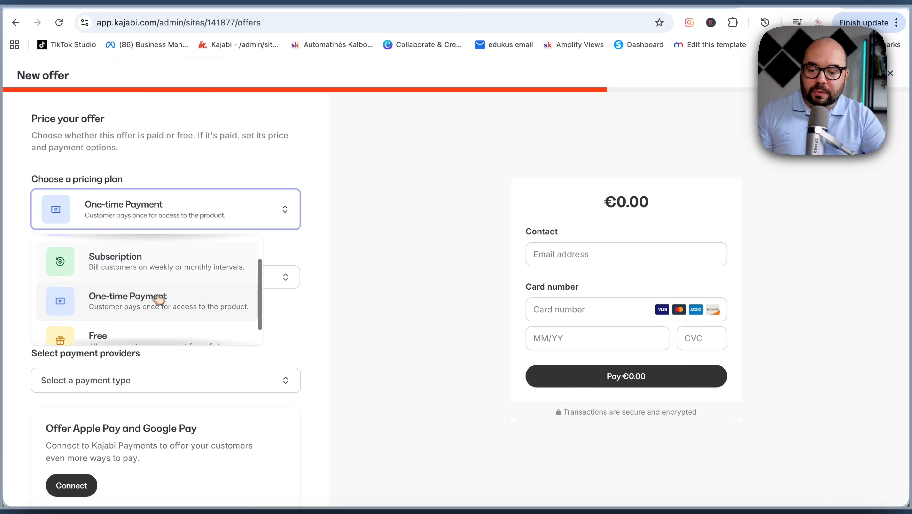
left_click(179, 275)
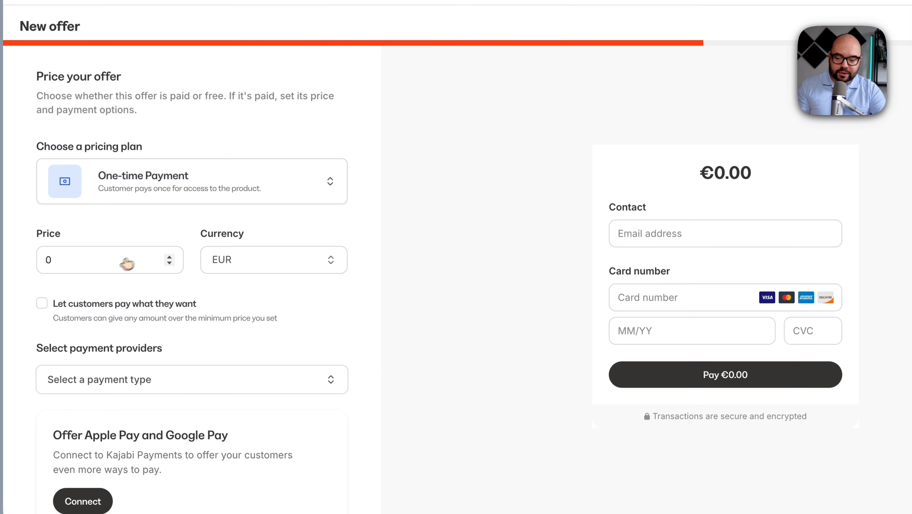
Step: Set the offer price to 100 EUR
left_click(126, 264)
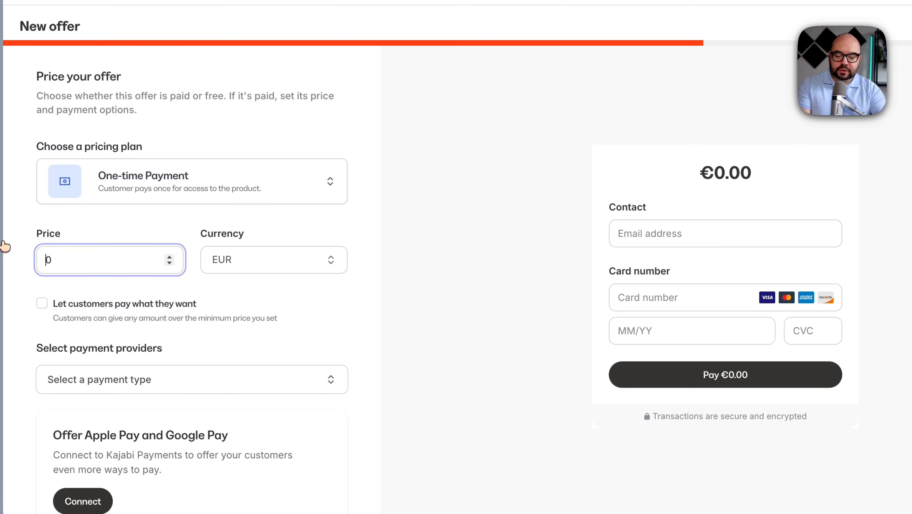
left_click_drag(48, 256, 5, 259)
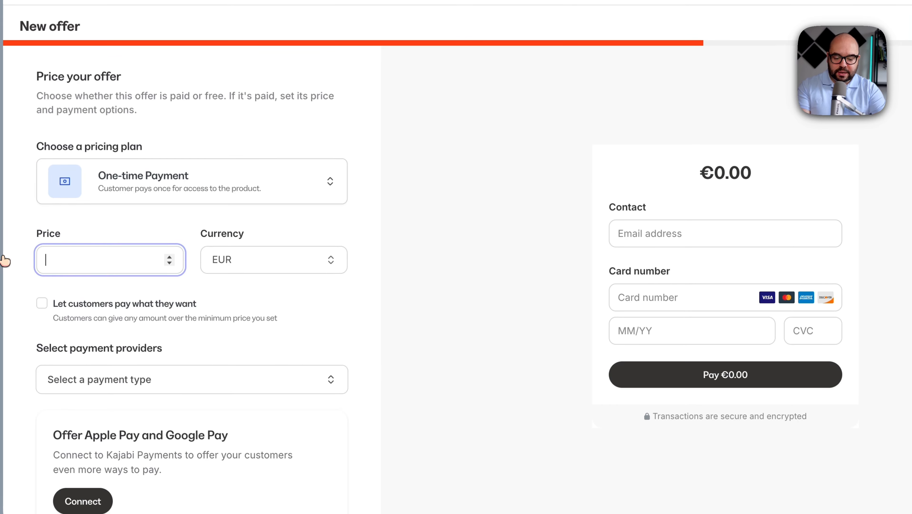
type("100")
left_click(257, 230)
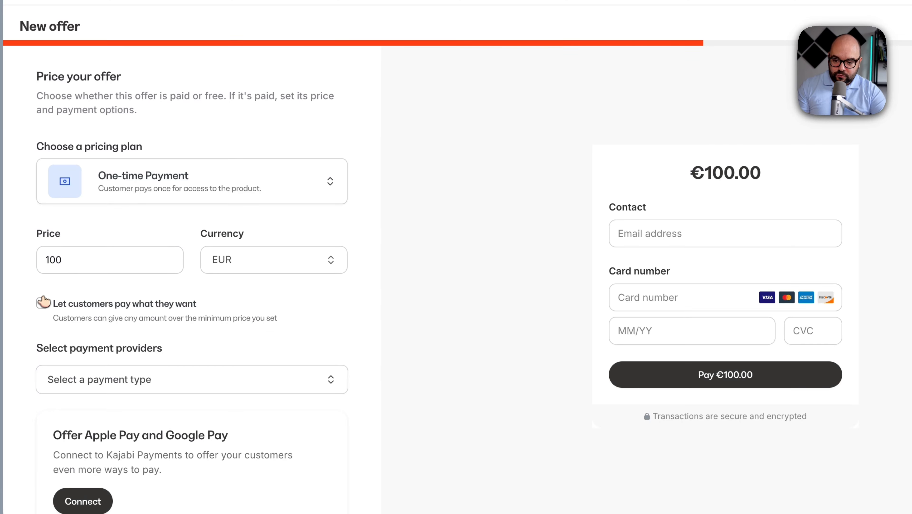
Step: Select Stripe as the payment provider and continue to the checkout customization step
scroll(279, 421, "down", 2)
left_click(280, 319)
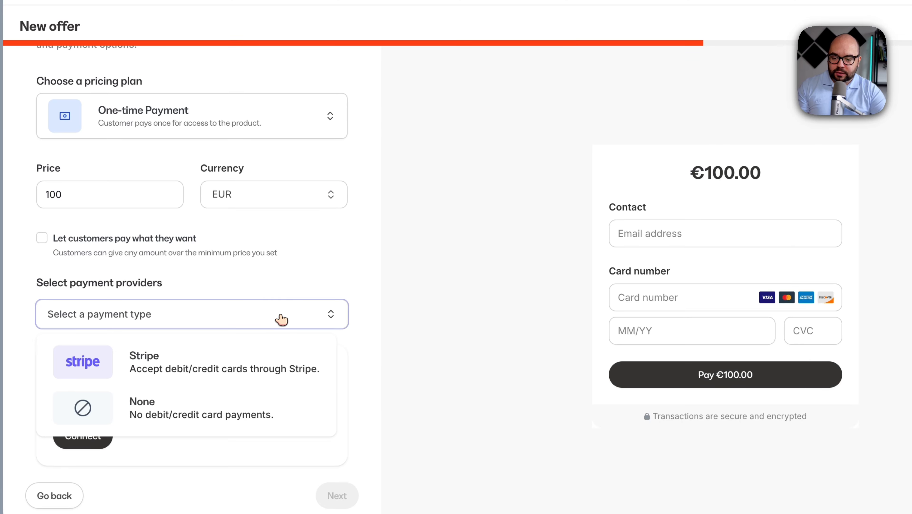
left_click(285, 316)
left_click(274, 316)
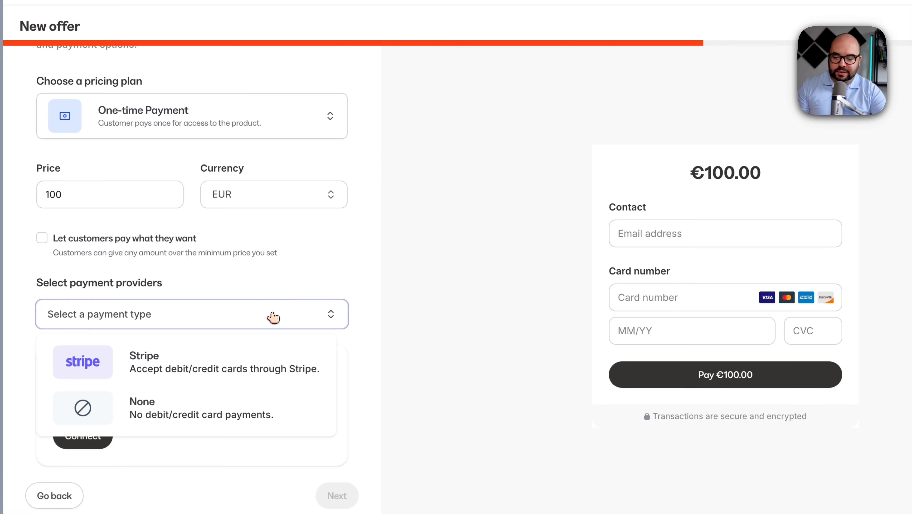
left_click(249, 371)
scroll(279, 387, "down", 1)
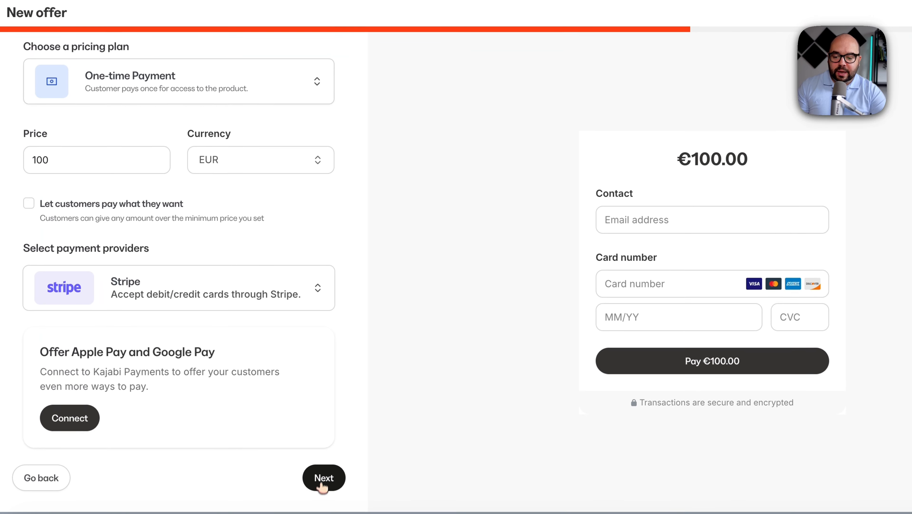
left_click(326, 484)
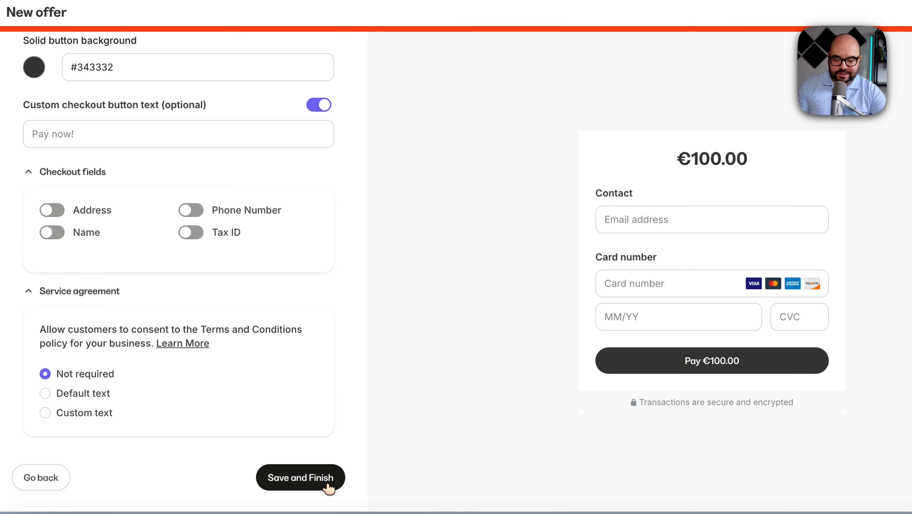
Step: Change the checkout button background colour to #bd8854
scroll(257, 174, "up", 5)
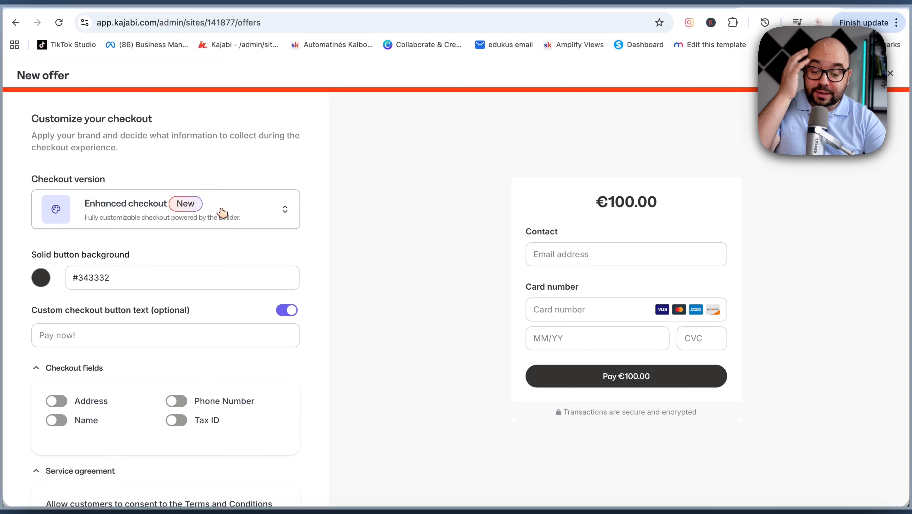
scroll(182, 253, "down", 5)
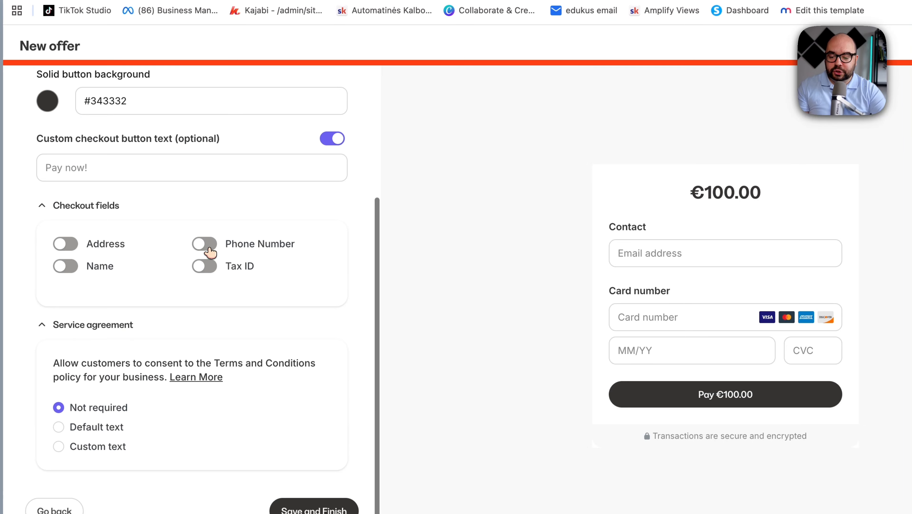
scroll(211, 253, "up", 5)
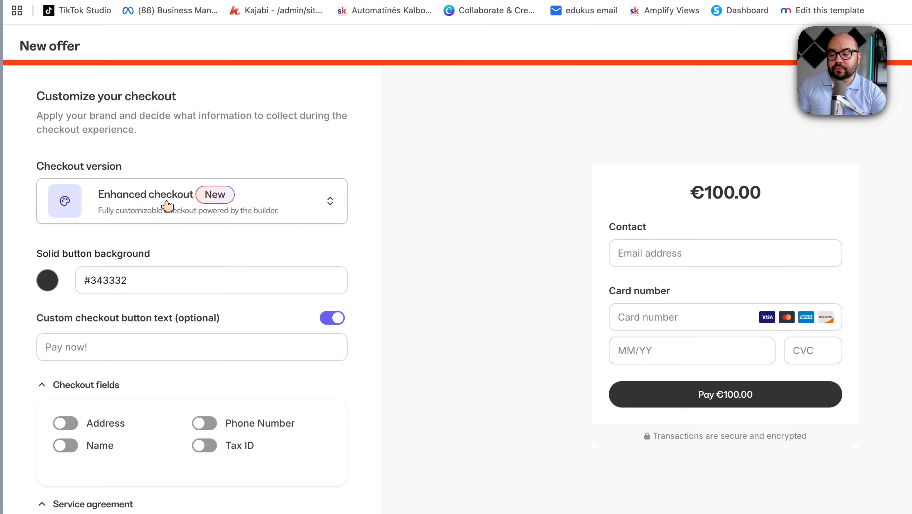
scroll(218, 264, "down", 4)
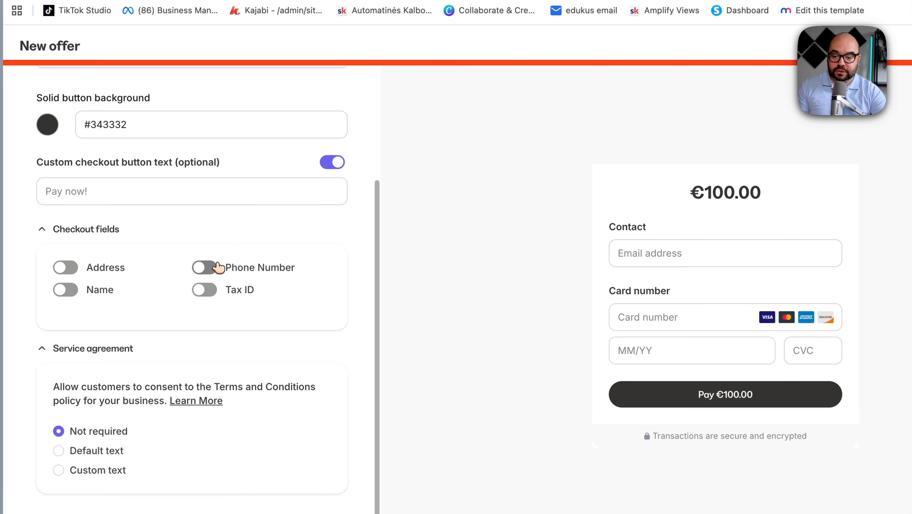
left_click(47, 124)
left_click(120, 177)
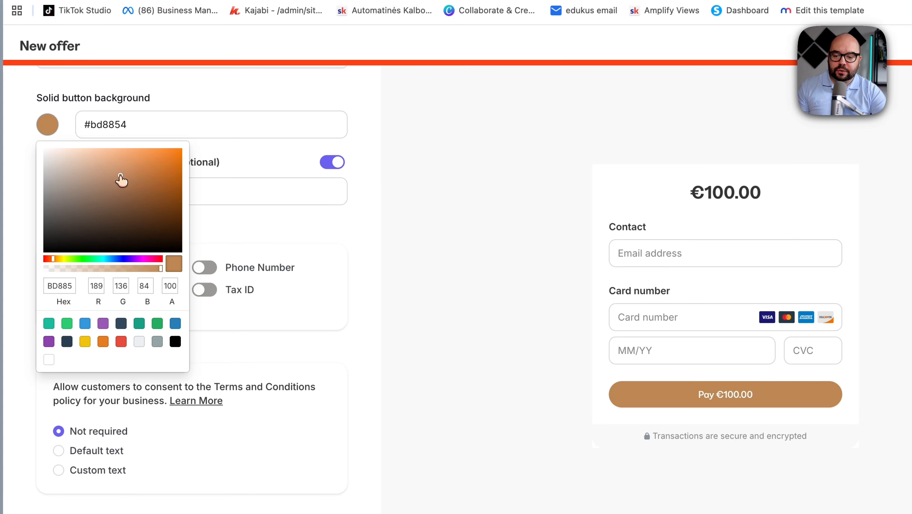
left_click(313, 109)
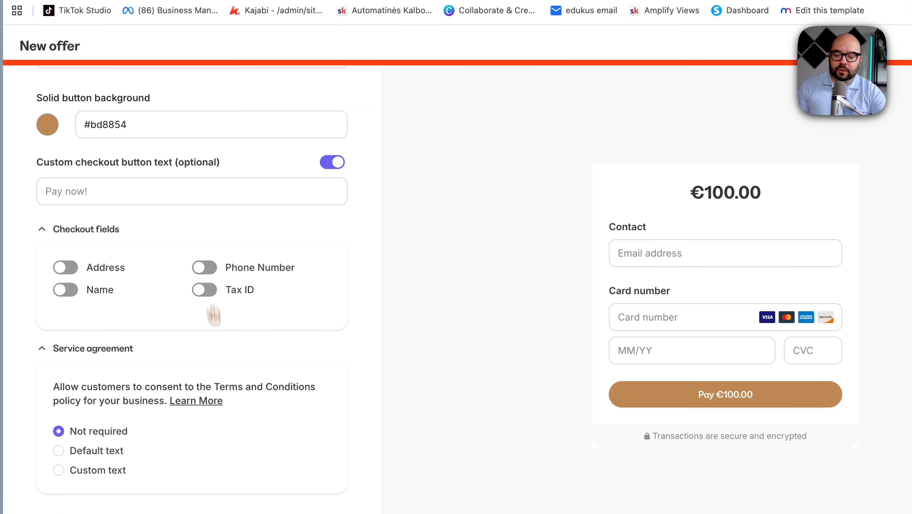
Step: Set the custom checkout button text to "Buy the offer now"
scroll(173, 454, "down", 1)
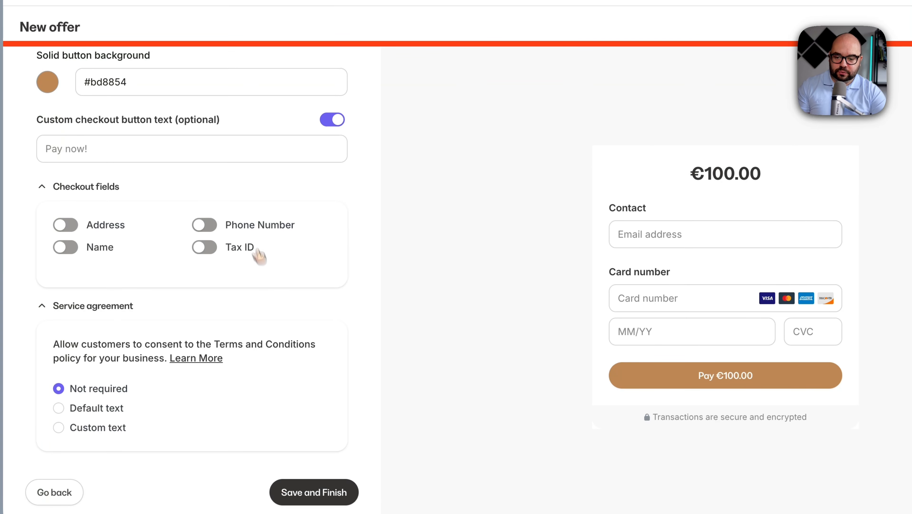
left_click(211, 148)
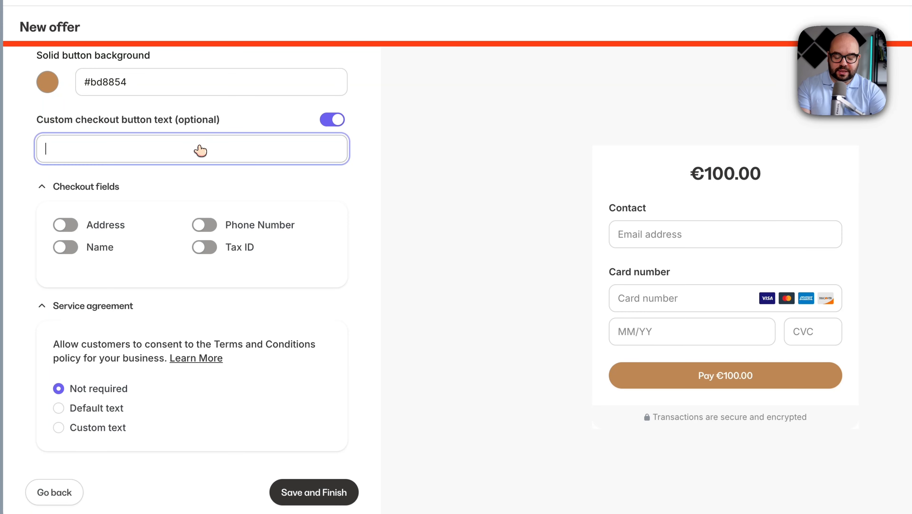
type("Buy")
key("BackSpace")
key("BackSpace")
key("BackSpace")
key("BackSpace")
type("I")
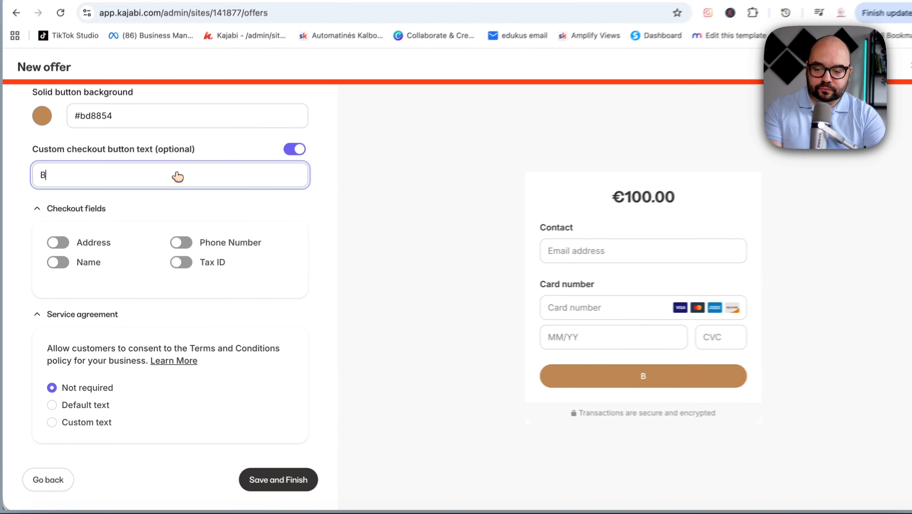
type(" want the")
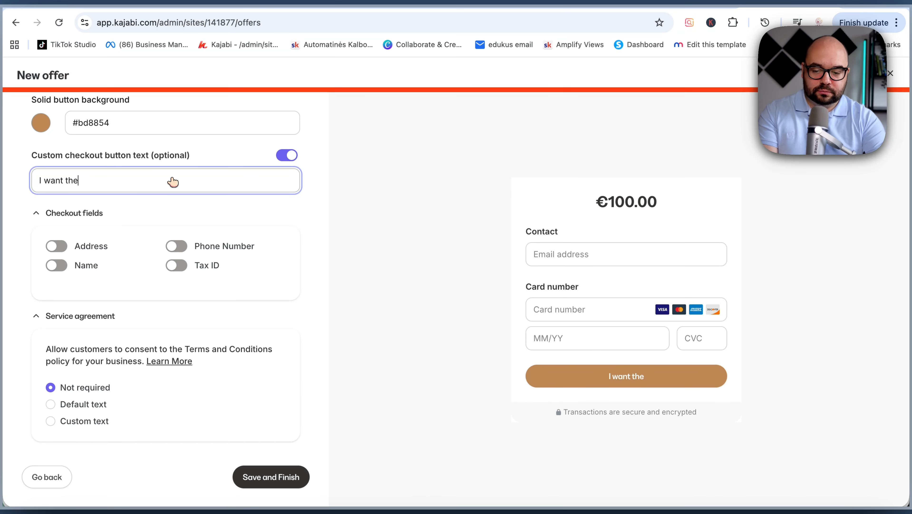
key("BackSpace")
key("BackSpace")
key("BackSpace")
key("BackSpace")
key("BackSpace")
key("BackSpace")
key("BackSpace")
key("BackSpace")
key("BackSpace")
key("BackSpace")
type("By")
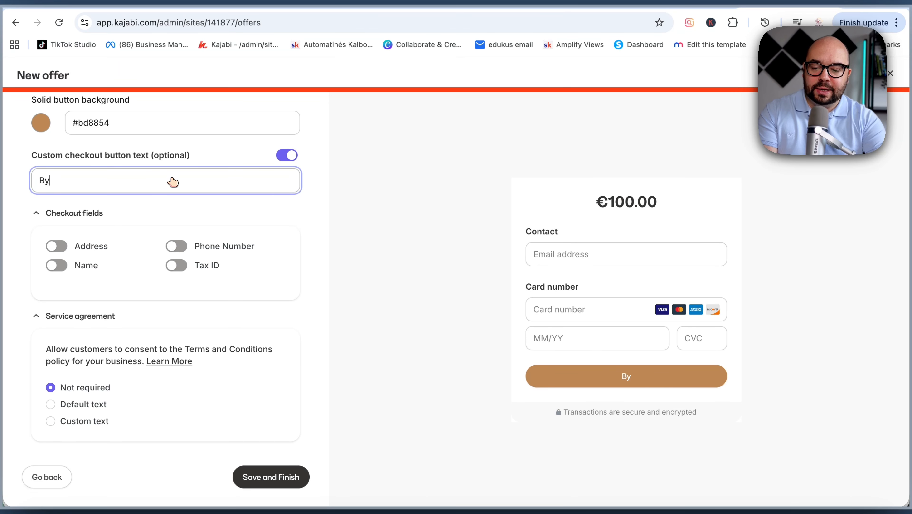
type("u")
key("BackSpace")
key("BackSpace")
type("uy")
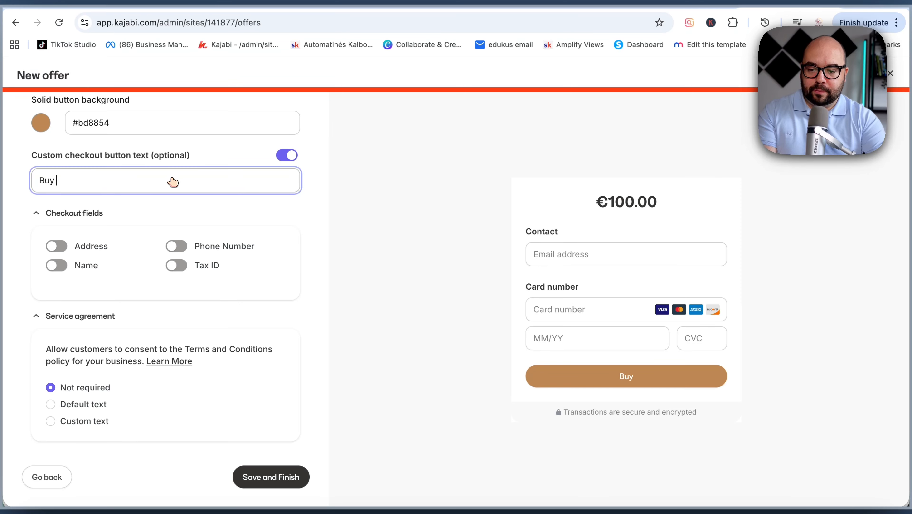
type(" the offer now")
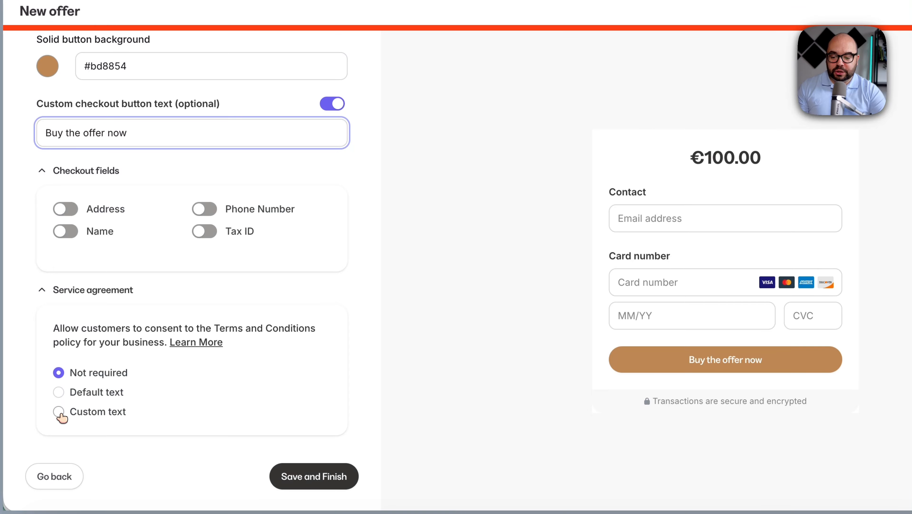
left_click(59, 412)
scroll(218, 426, "down", 3)
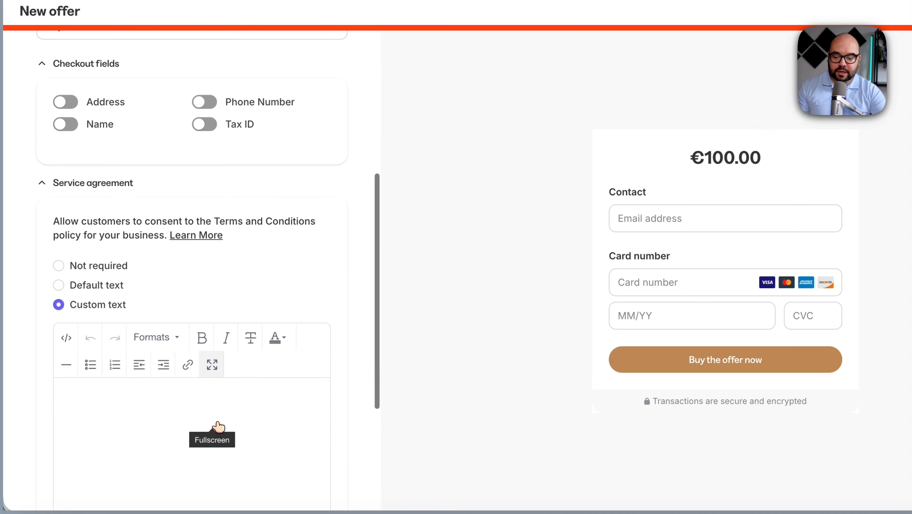
left_click(199, 405)
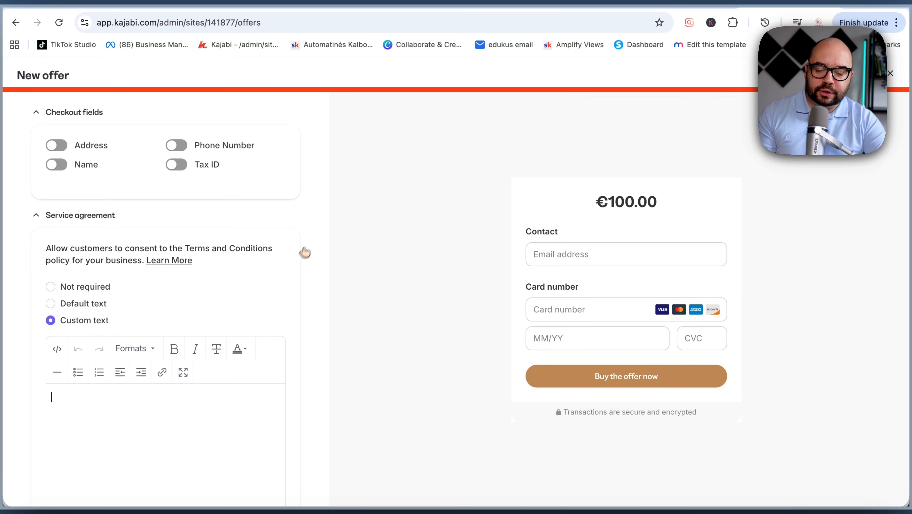
scroll(305, 252, "down", 5)
scroll(313, 238, "up", 10)
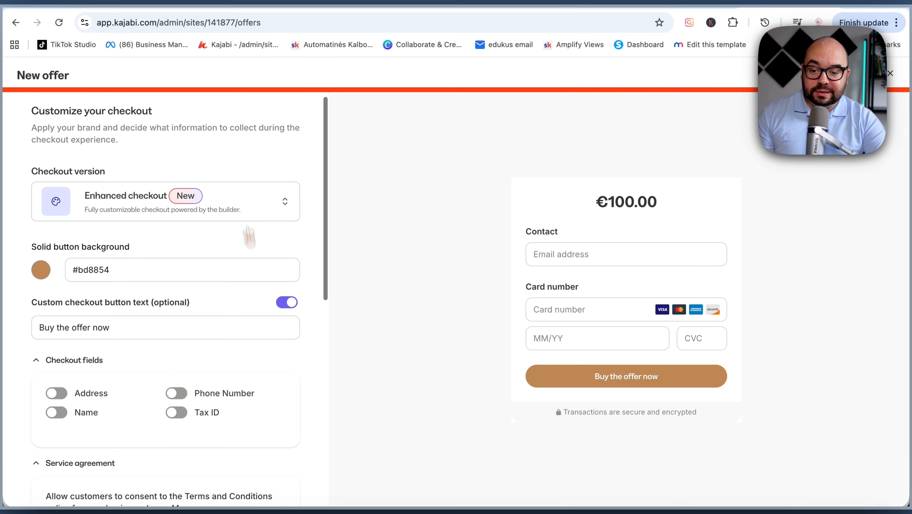
scroll(237, 180, "down", 10)
scroll(106, 242, "up", 3)
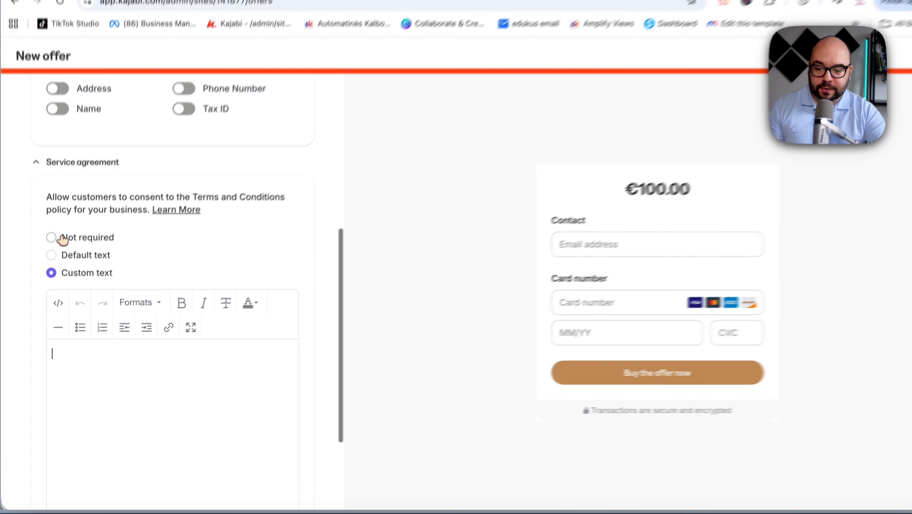
left_click(61, 238)
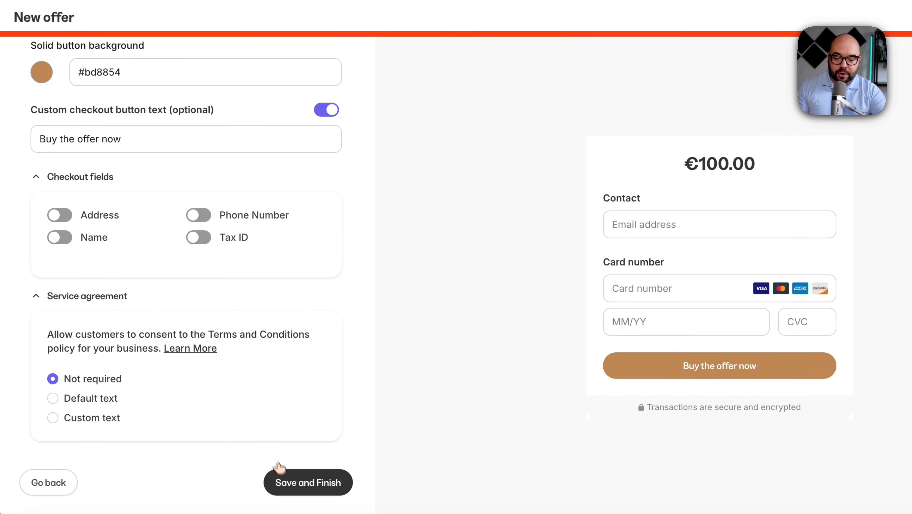
Step: Save and finish the offer, then open its checkout in the page editor
left_click(284, 478)
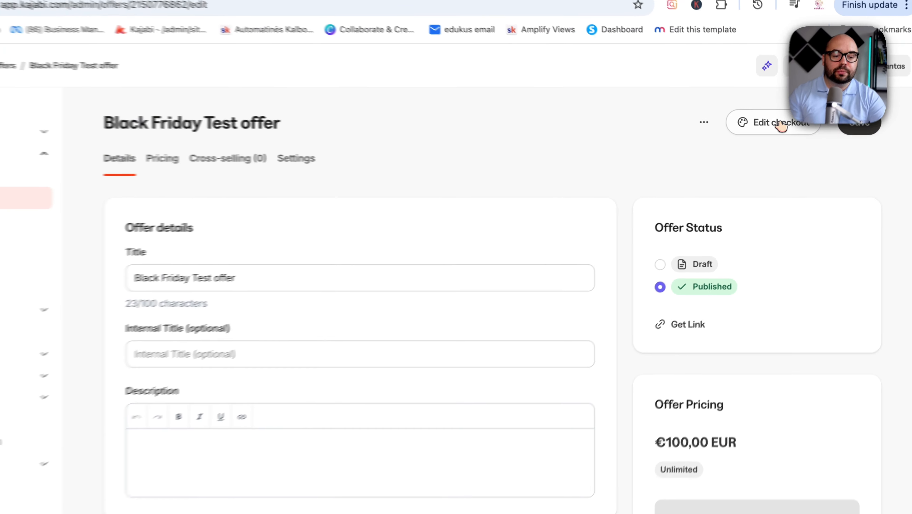
left_click(779, 122)
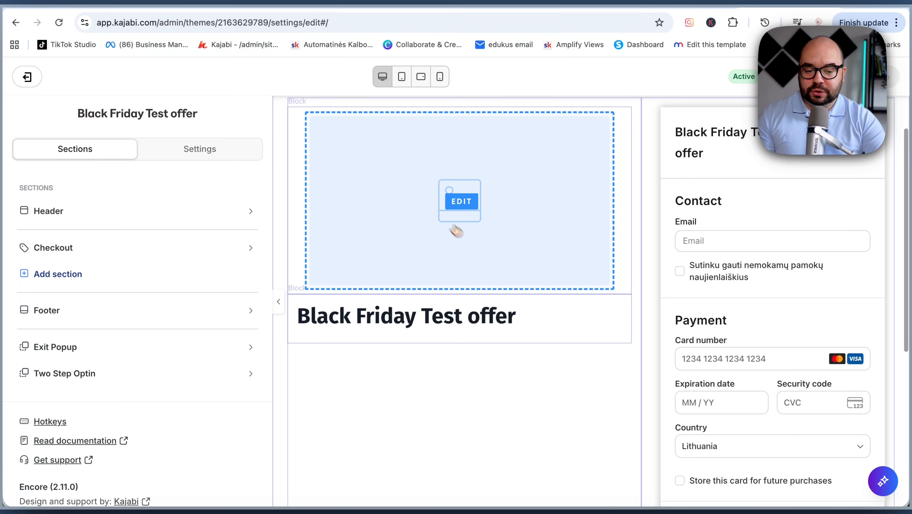
scroll(496, 228, "down", 3)
scroll(723, 277, "down", 2)
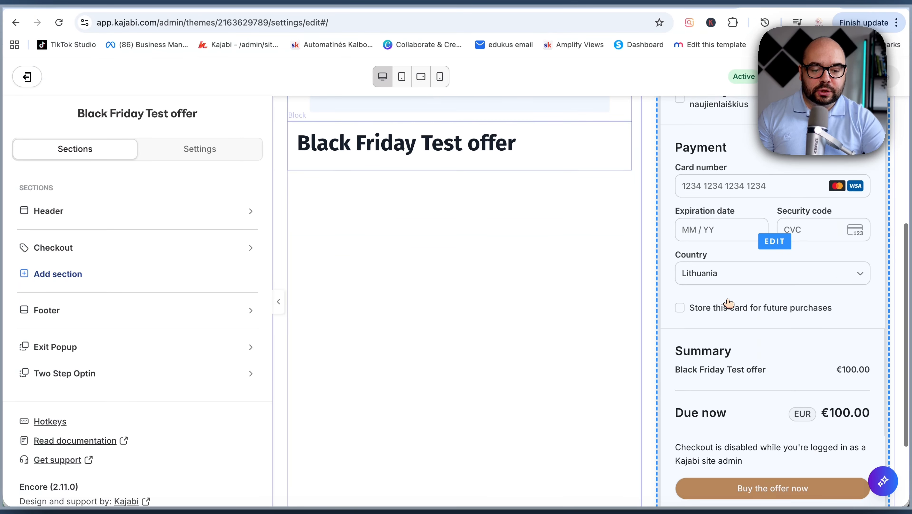
scroll(429, 388, "down", 3)
scroll(497, 288, "up", 9)
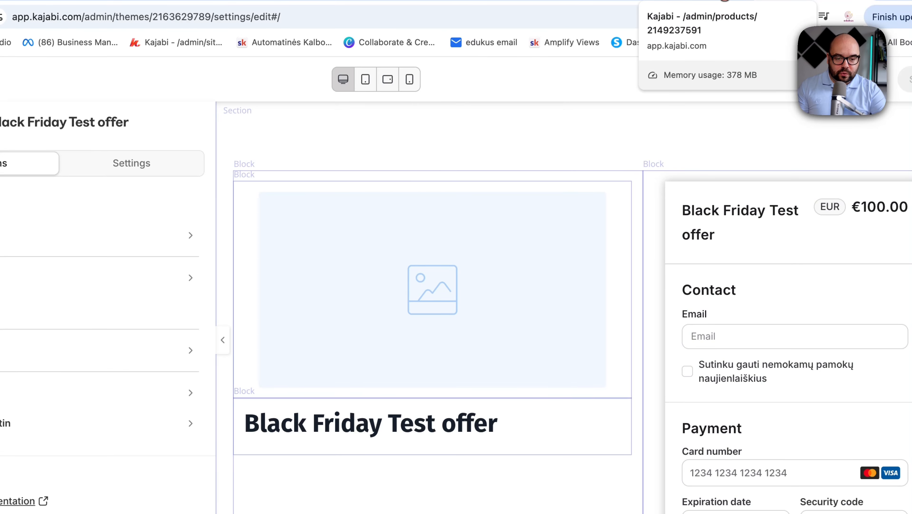
Step: Open the test contact's record from the contacts list and review its products, purchases and lifecycle tabs
left_click(710, 0)
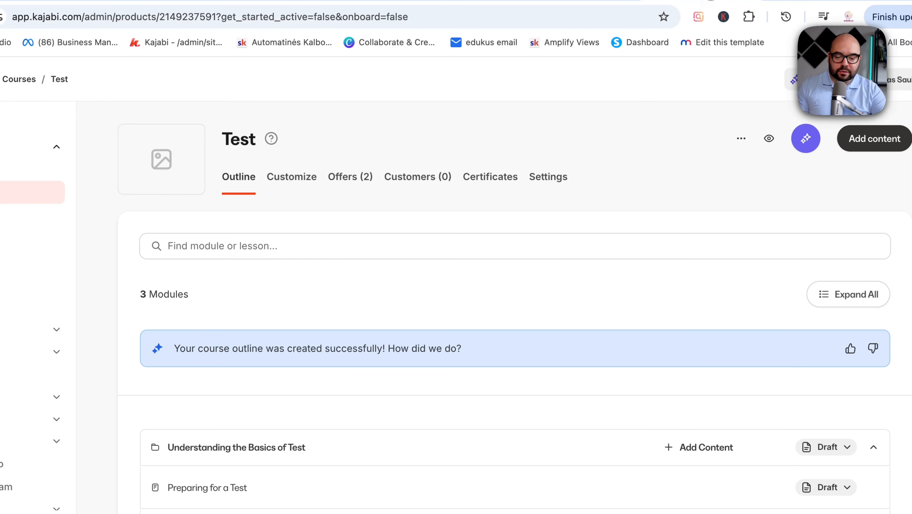
left_click(577, 0)
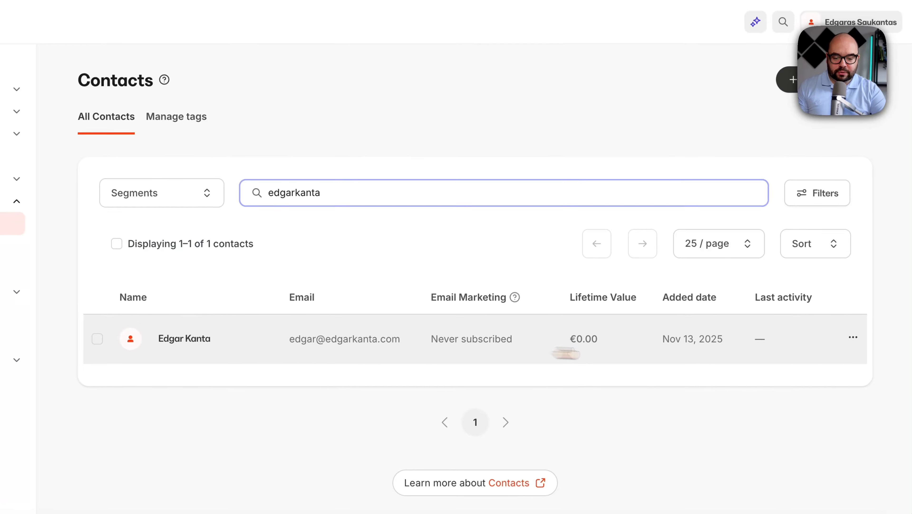
left_click(853, 337)
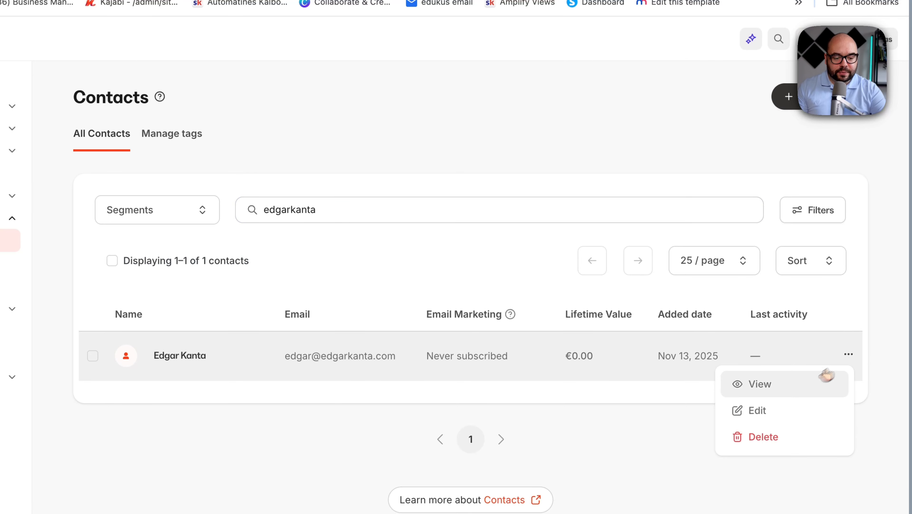
left_click(794, 390)
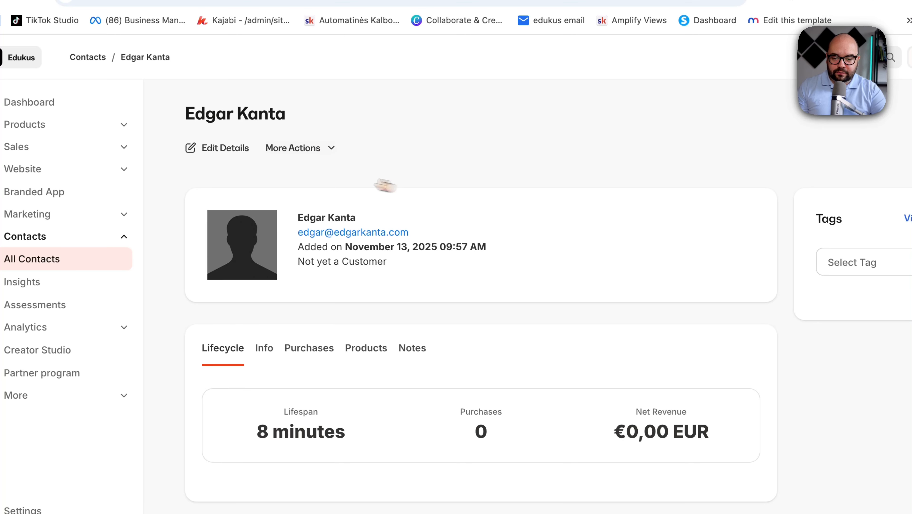
left_click(362, 348)
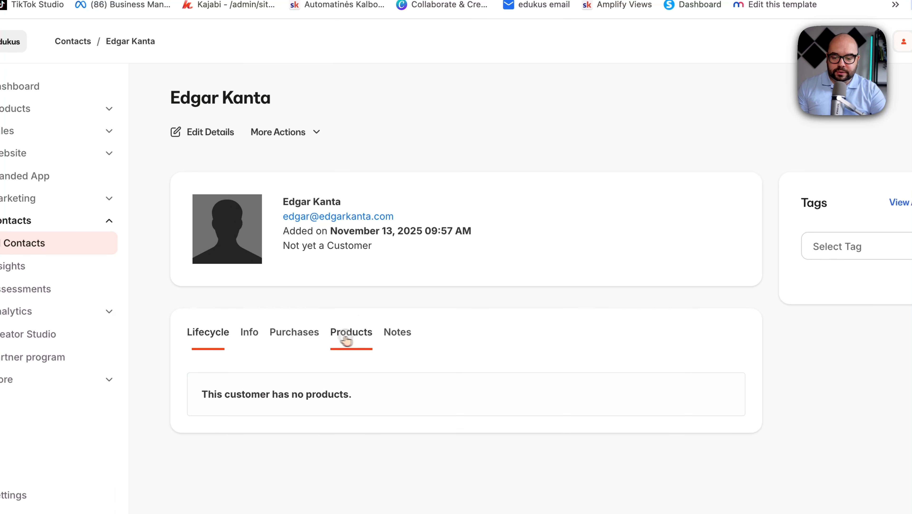
left_click(288, 348)
left_click(205, 332)
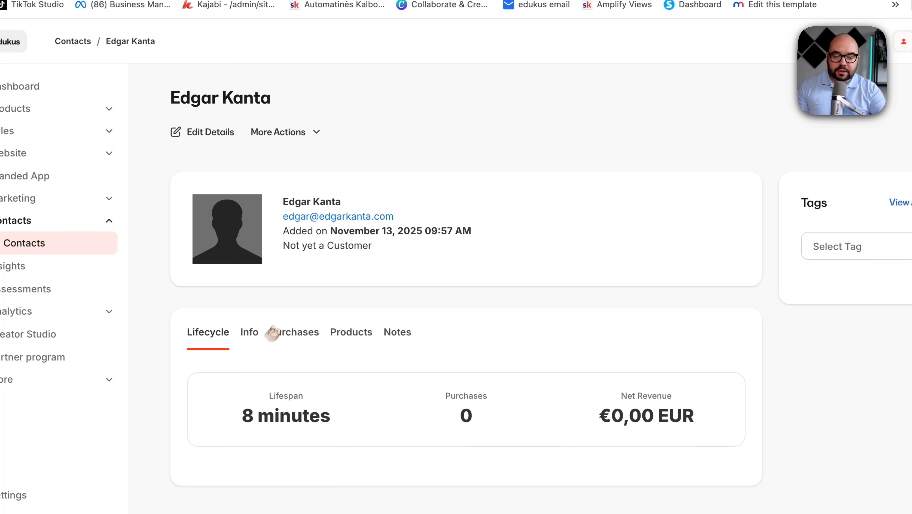
Step: Grant the Black Friday Test offer to the contact and save
left_click(288, 136)
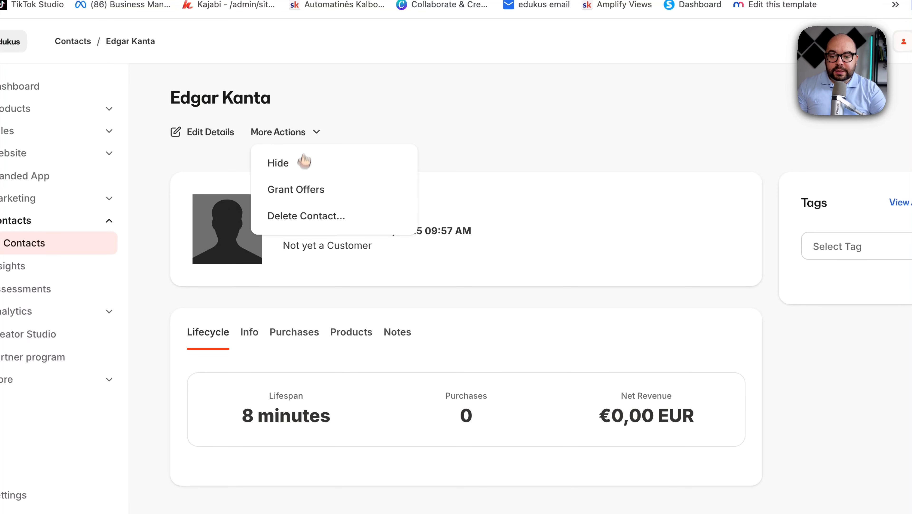
left_click(309, 189)
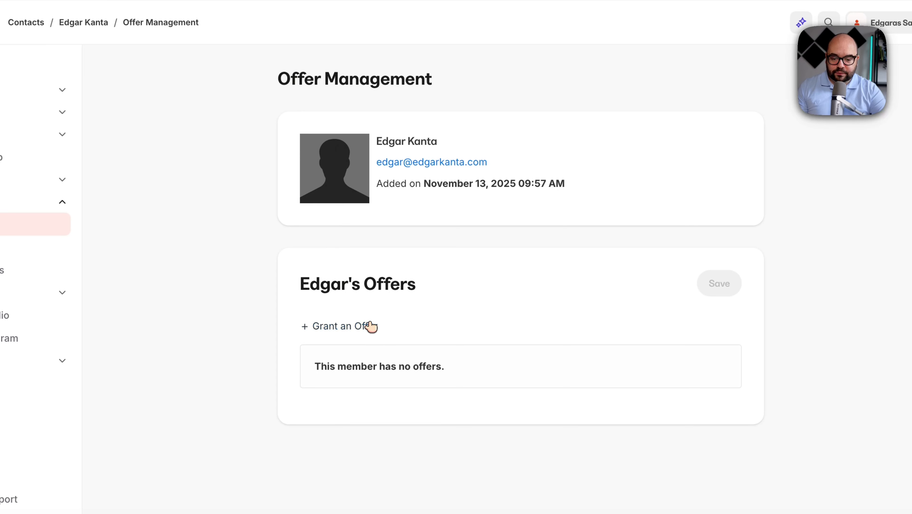
left_click(368, 329)
left_click(388, 349)
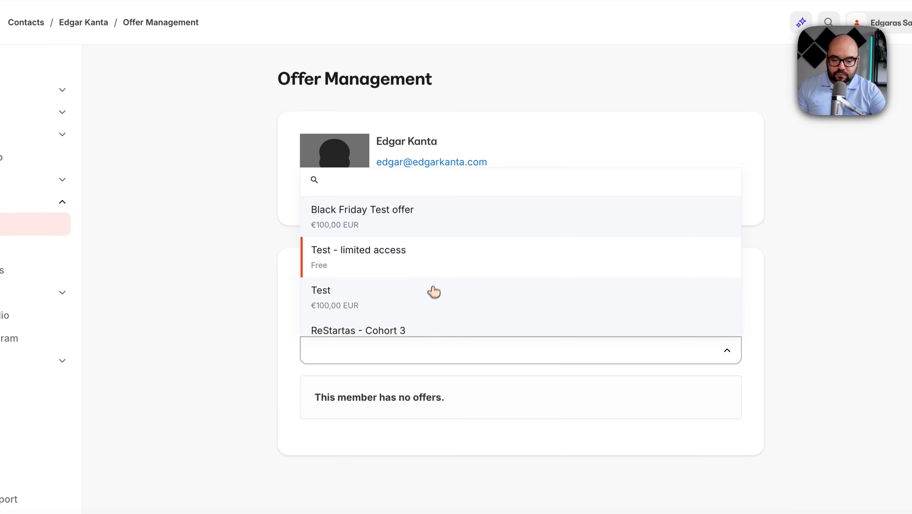
left_click(441, 223)
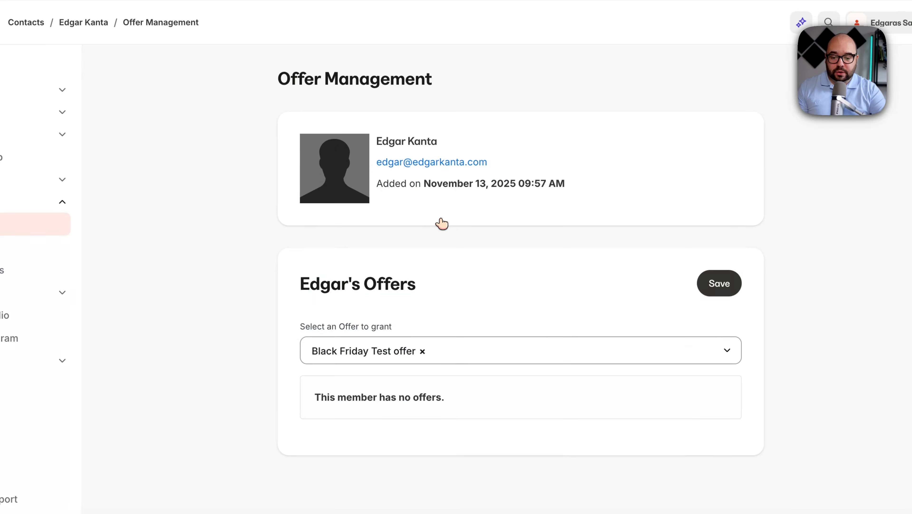
left_click(722, 291)
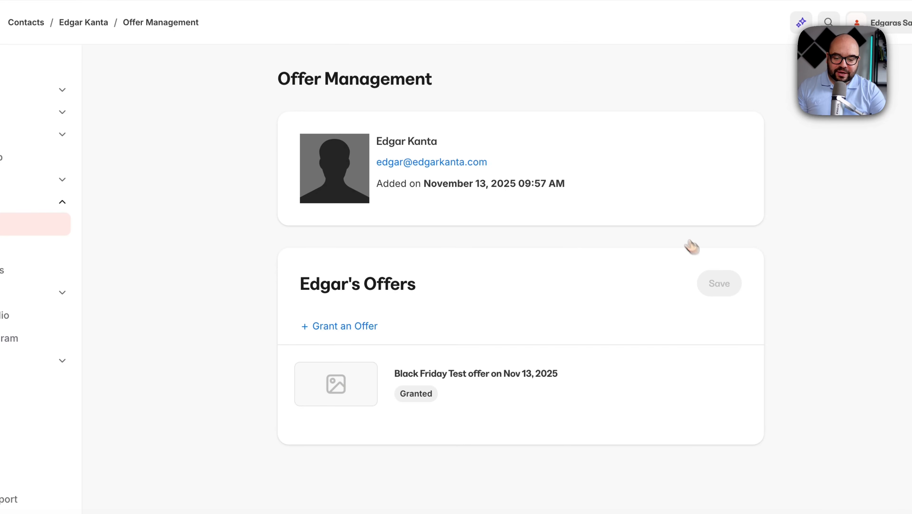